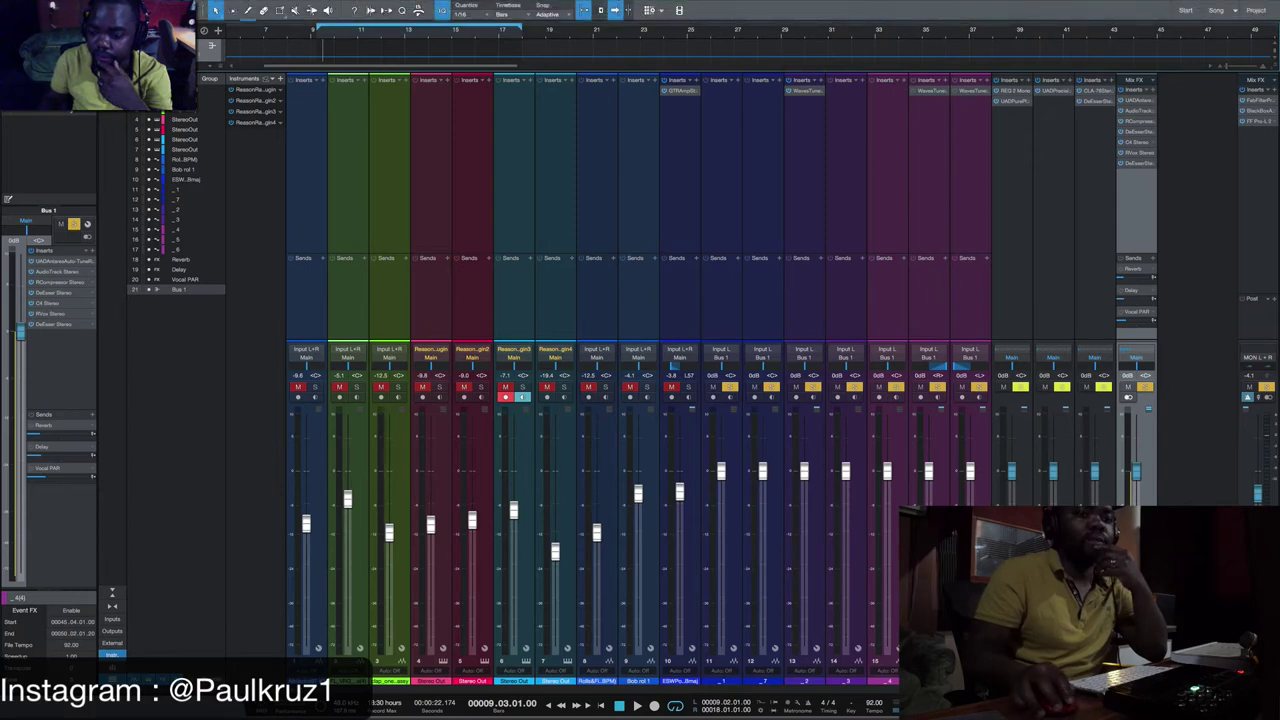
# Switch from the Console to the arrangement and audition the vocal section, zooming in and out.
pyautogui.press('F3')
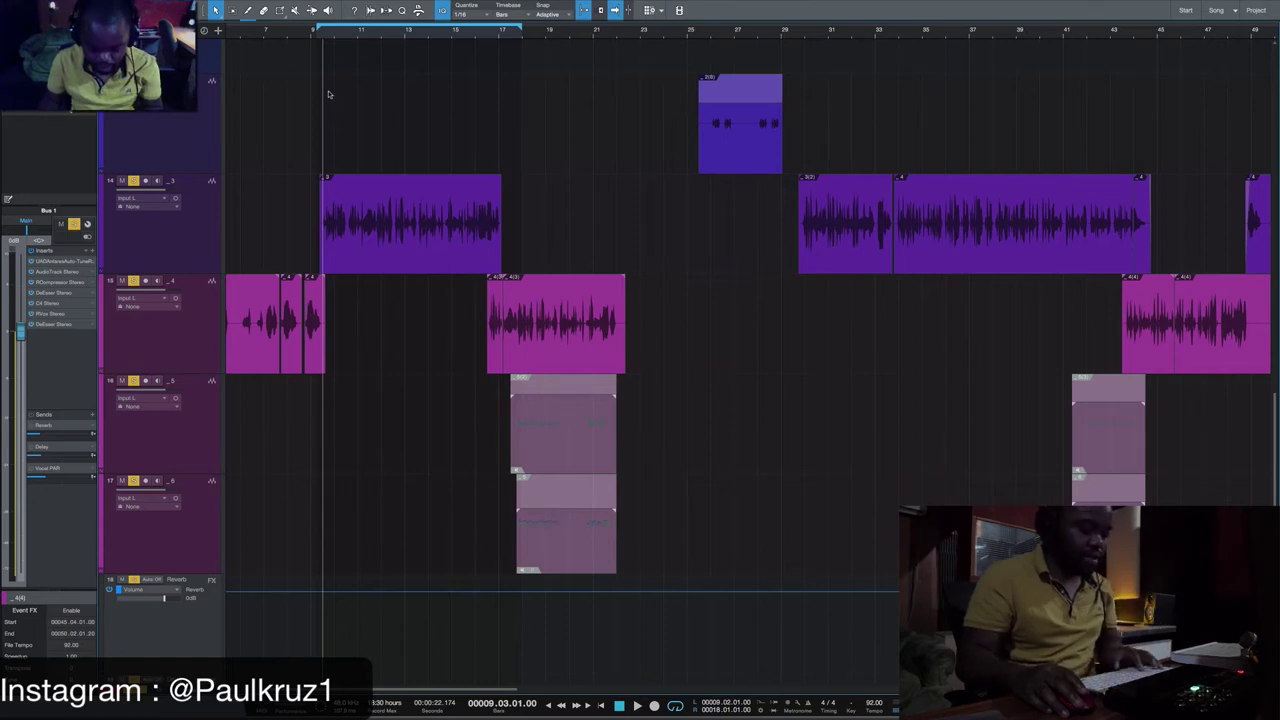
pyautogui.press('e')
pyautogui.press('e')
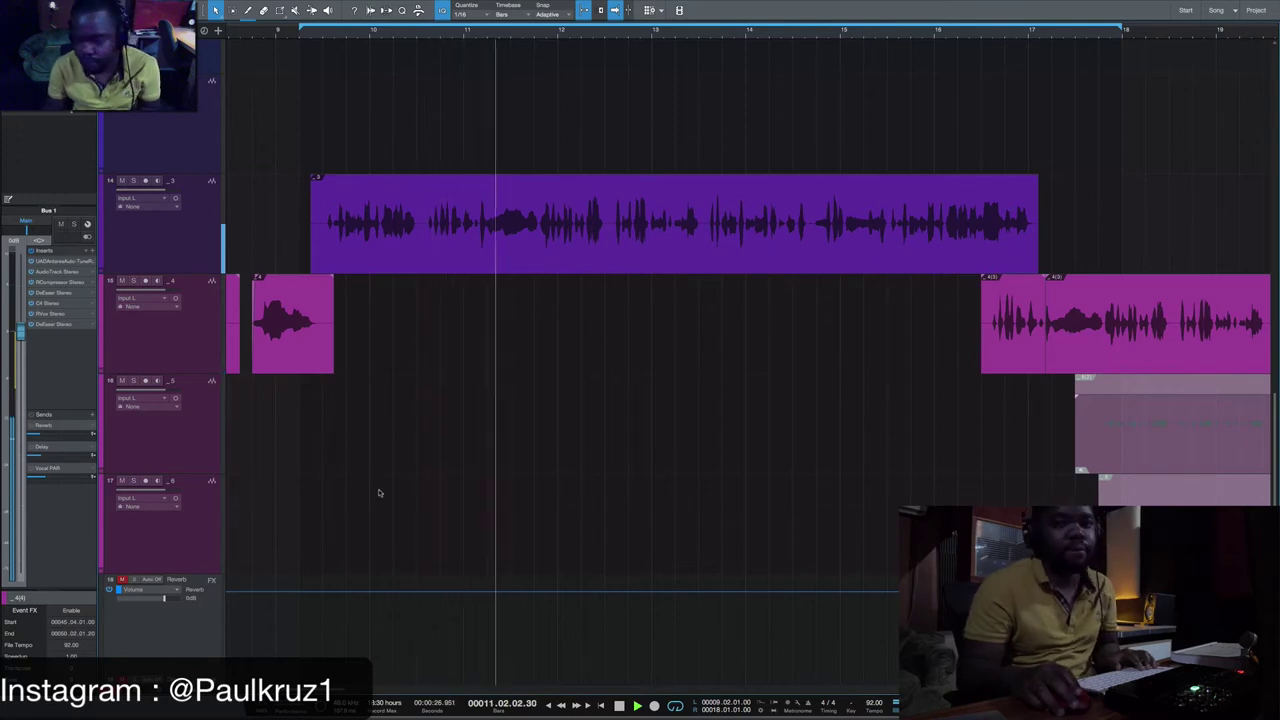
pyautogui.press('w')
pyautogui.press('w')
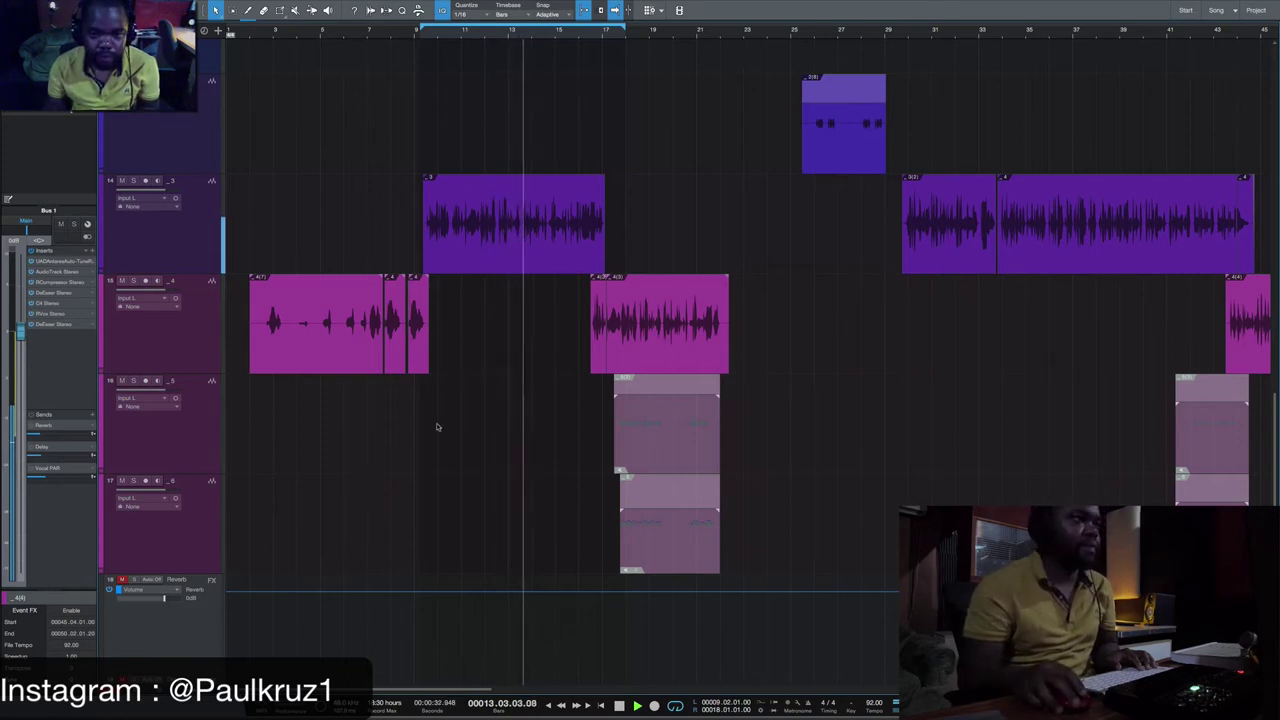
pyautogui.press('space')
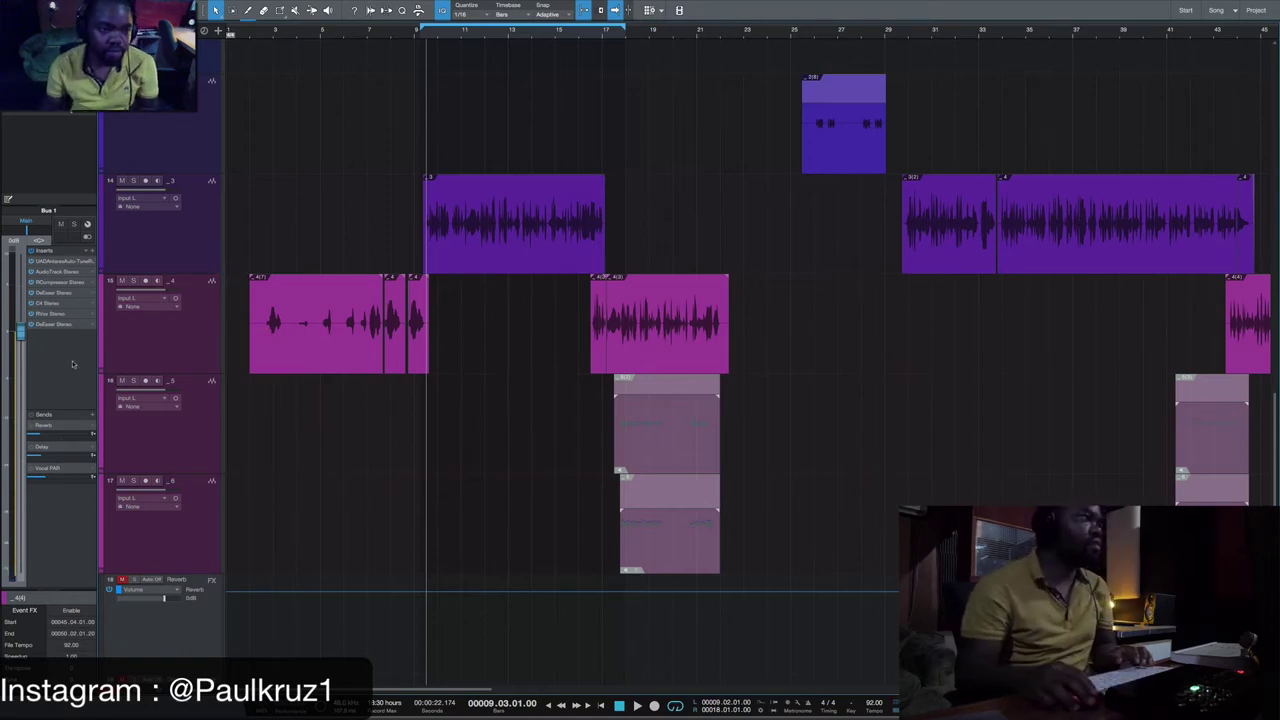
# Scroll down to the Reverb, Delay, Vocal PAR and Bus 1 tracks.
pyautogui.scroll(-2, 178, 635)
pyautogui.scroll(-2, 178, 635)
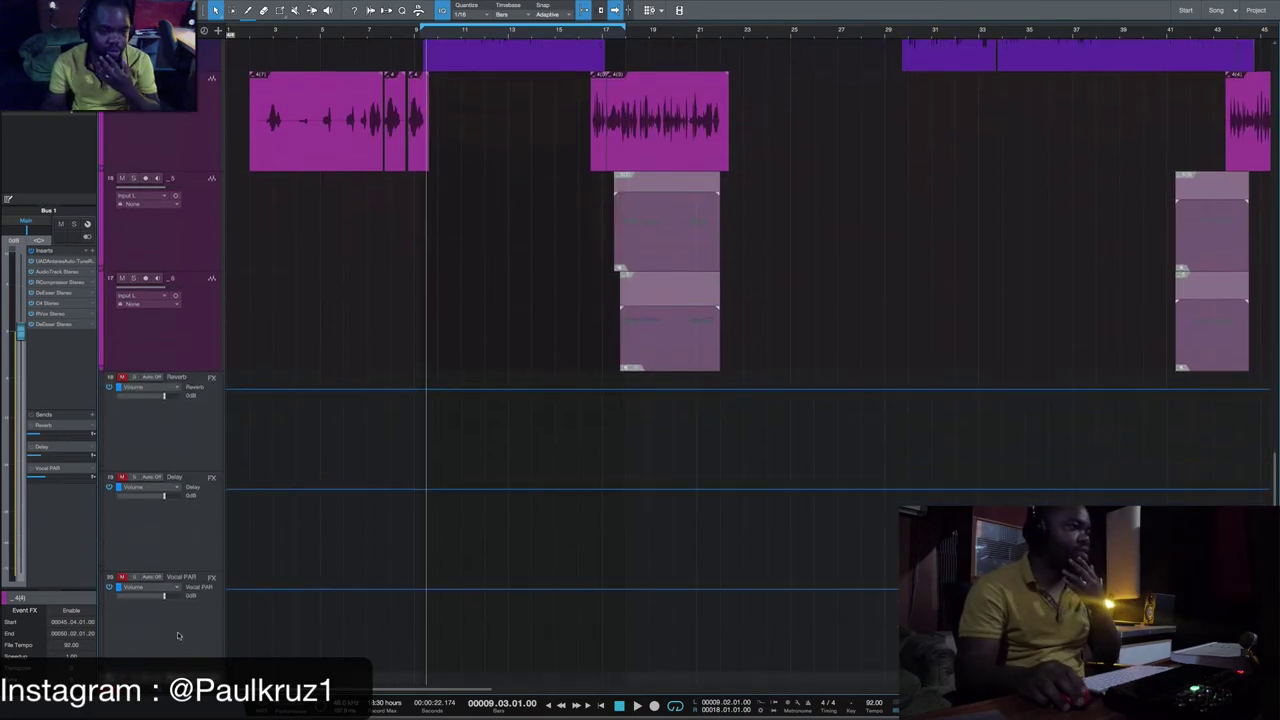
pyautogui.scroll(-1, 178, 635)
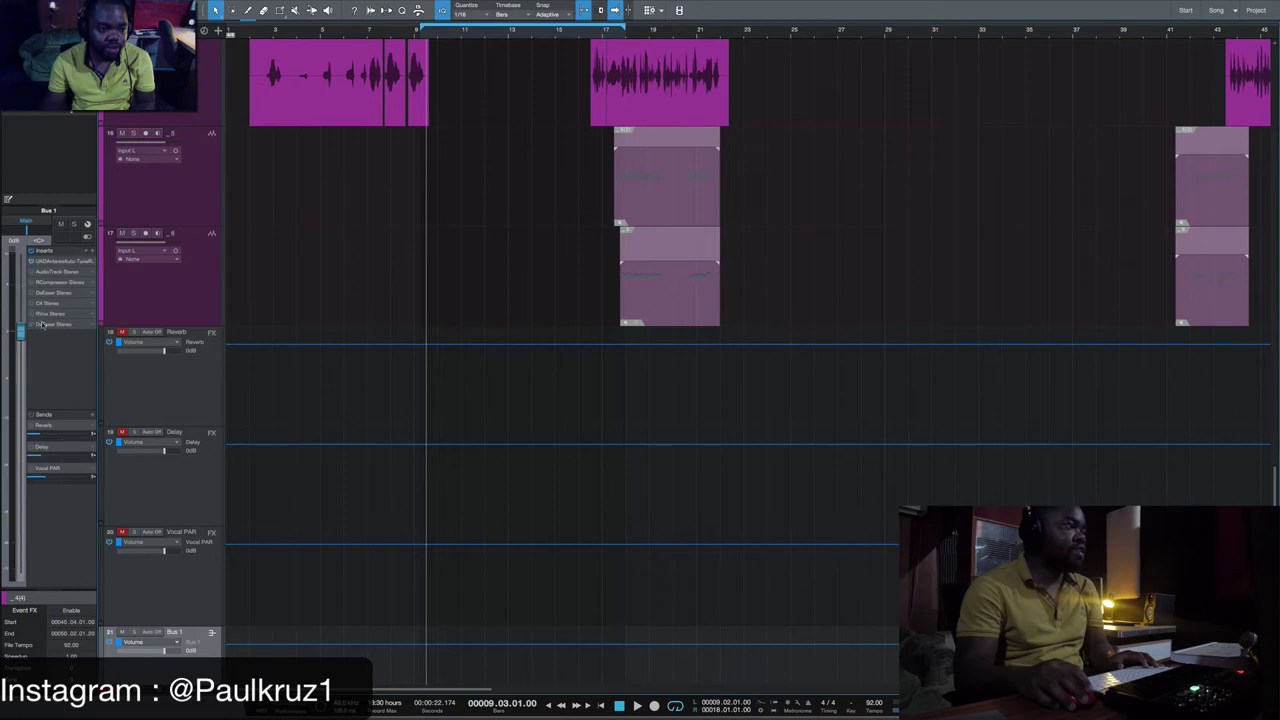
# Set Bus 1's Auto-Tune retune speed to 15, then bring up the AudioTrack EQ/compressor.
pyautogui.click(50, 261)
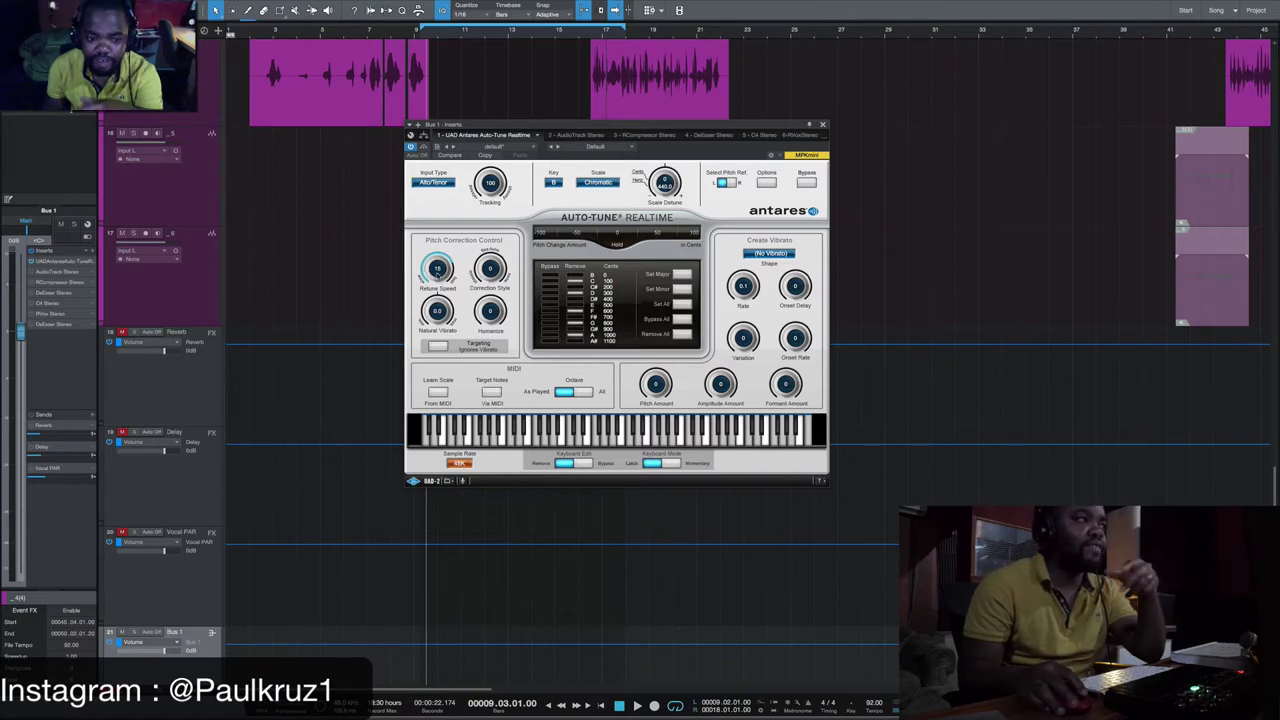
pyautogui.moveTo(437, 268); pyautogui.dragTo(437, 262)
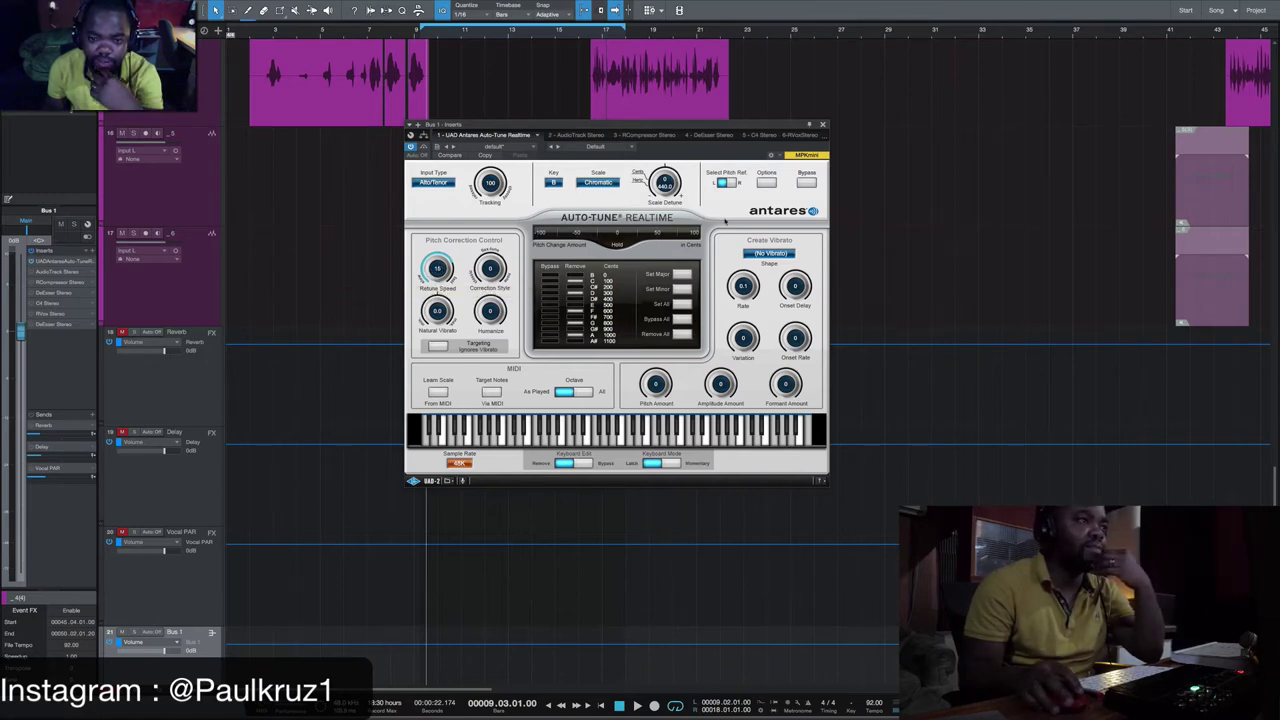
pyautogui.click(823, 125)
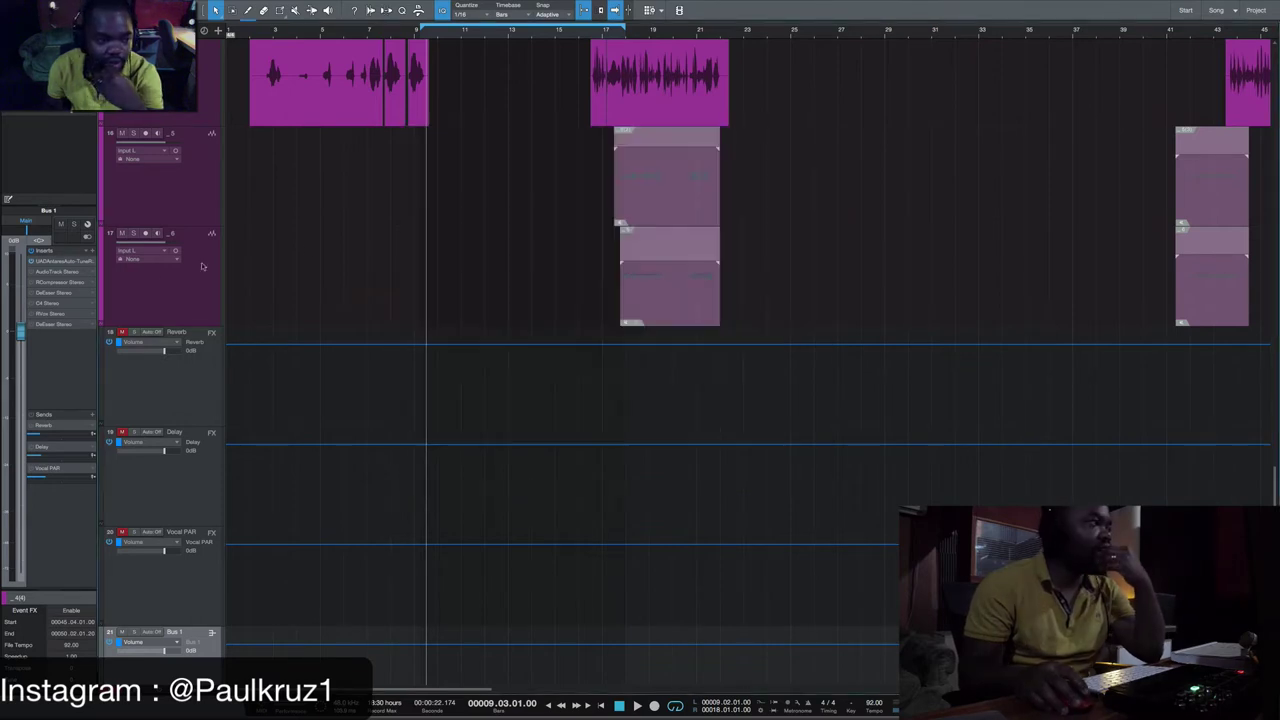
pyautogui.click(47, 273)
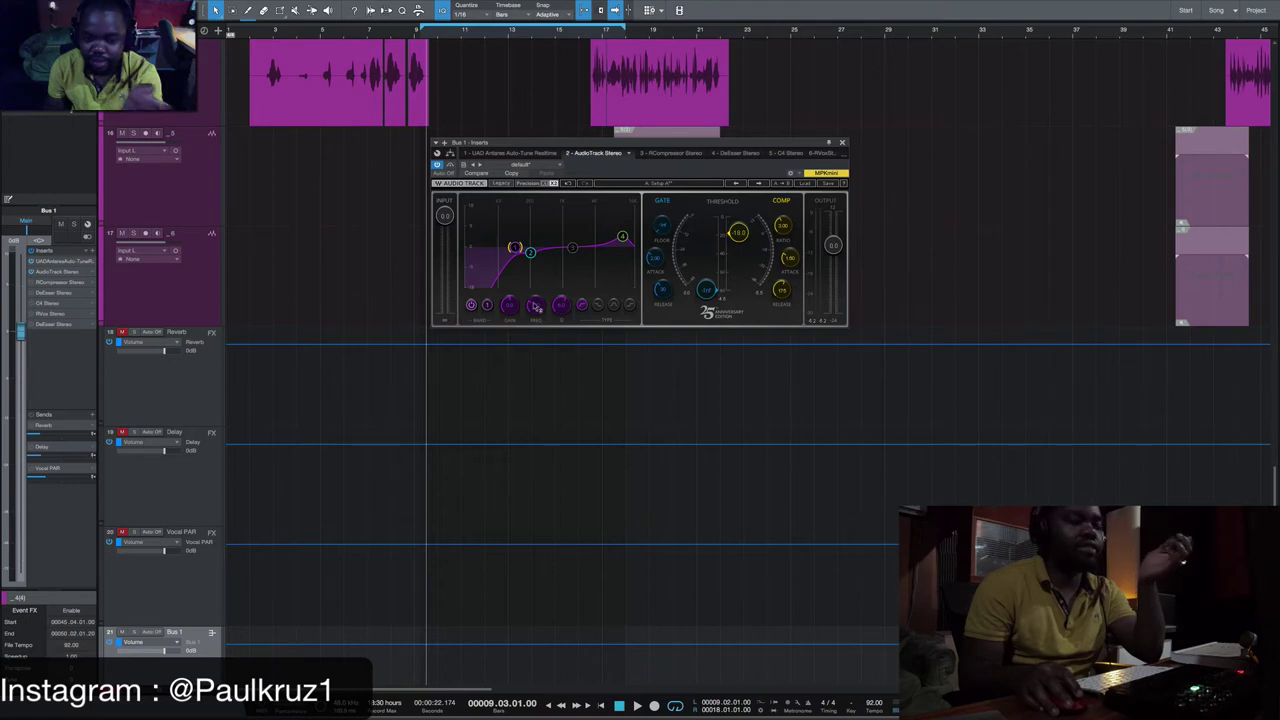
# Solo Bus 1 and A/B the AudioTrack EQ's fourth band off and on during playback.
pyautogui.click(622, 237)
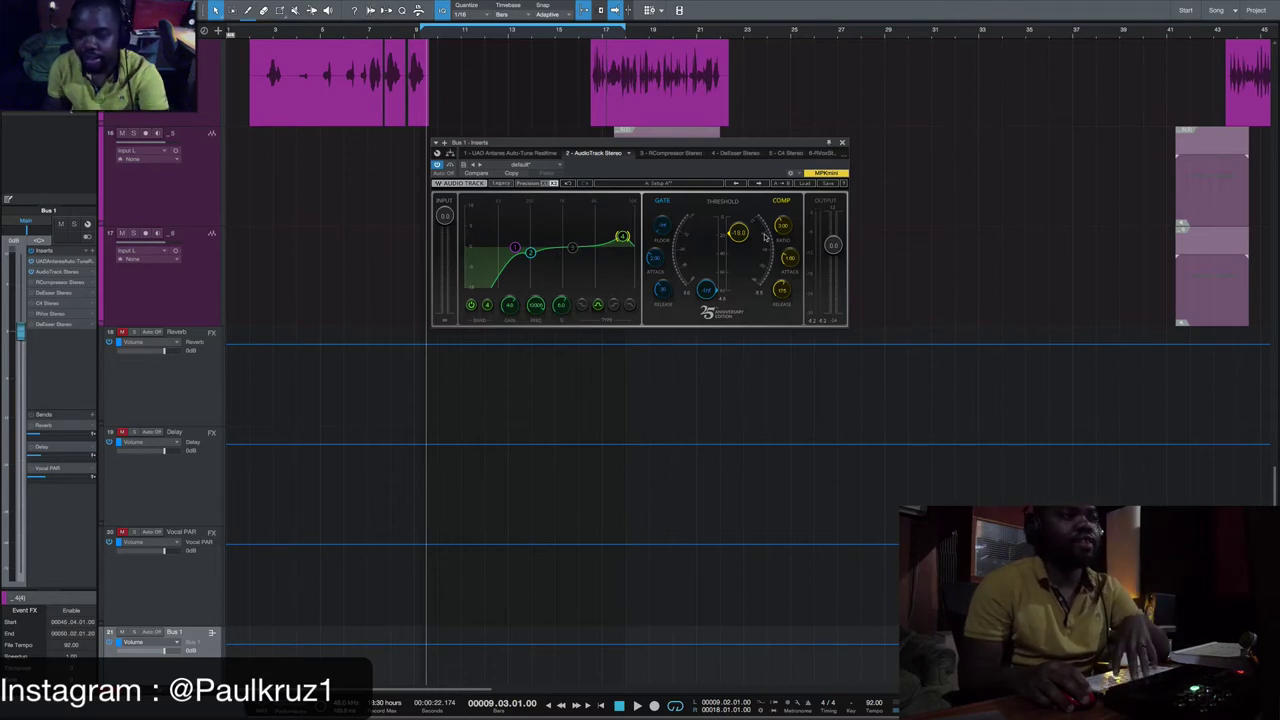
pyautogui.press('space')
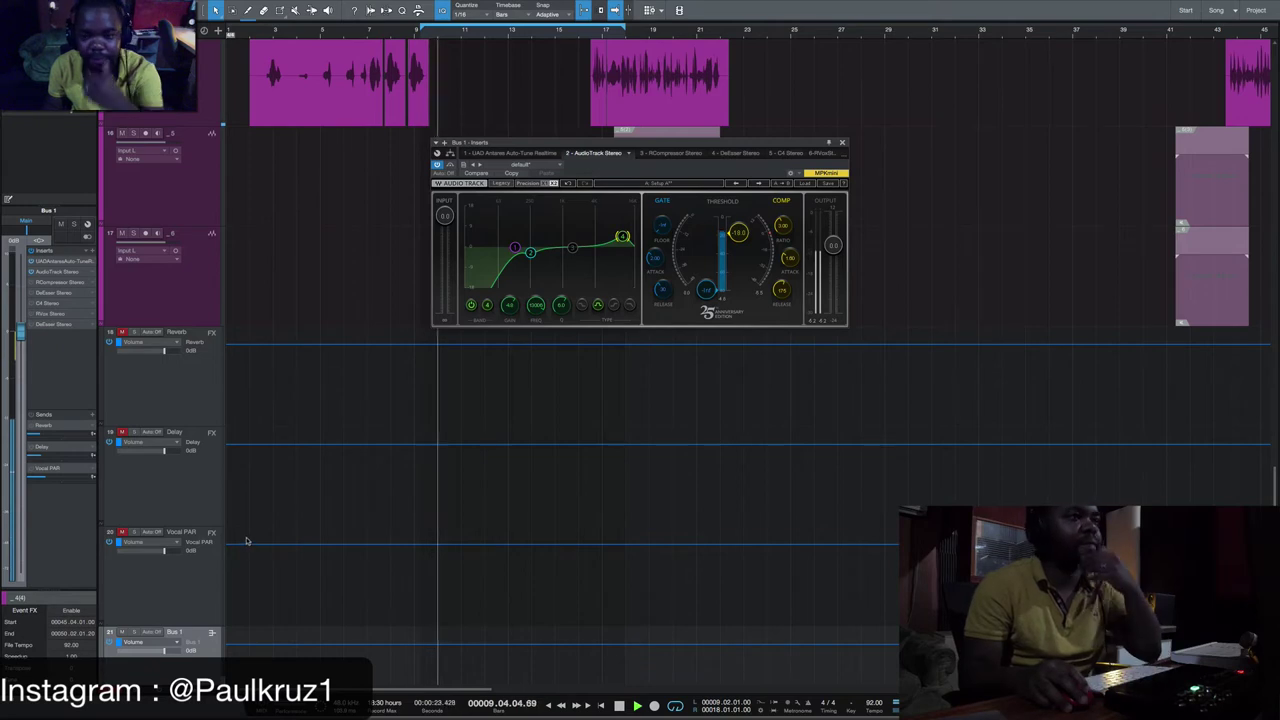
pyautogui.click(133, 632)
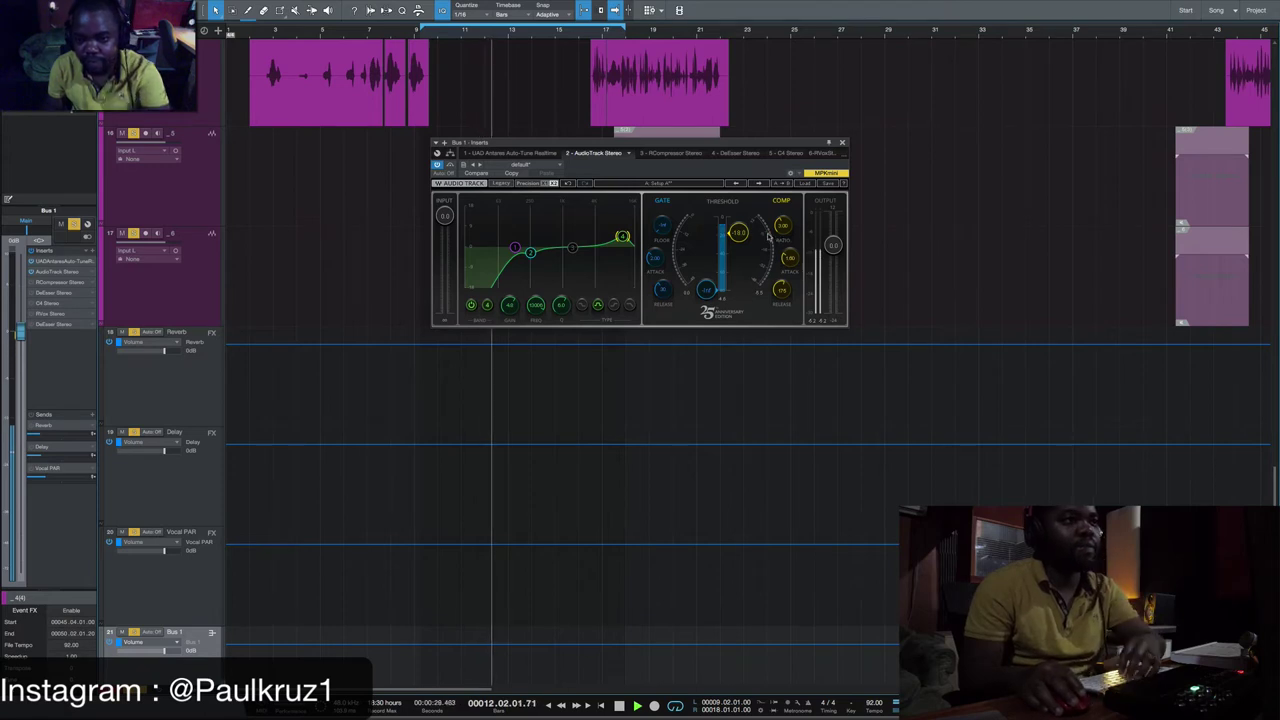
pyautogui.press('space')
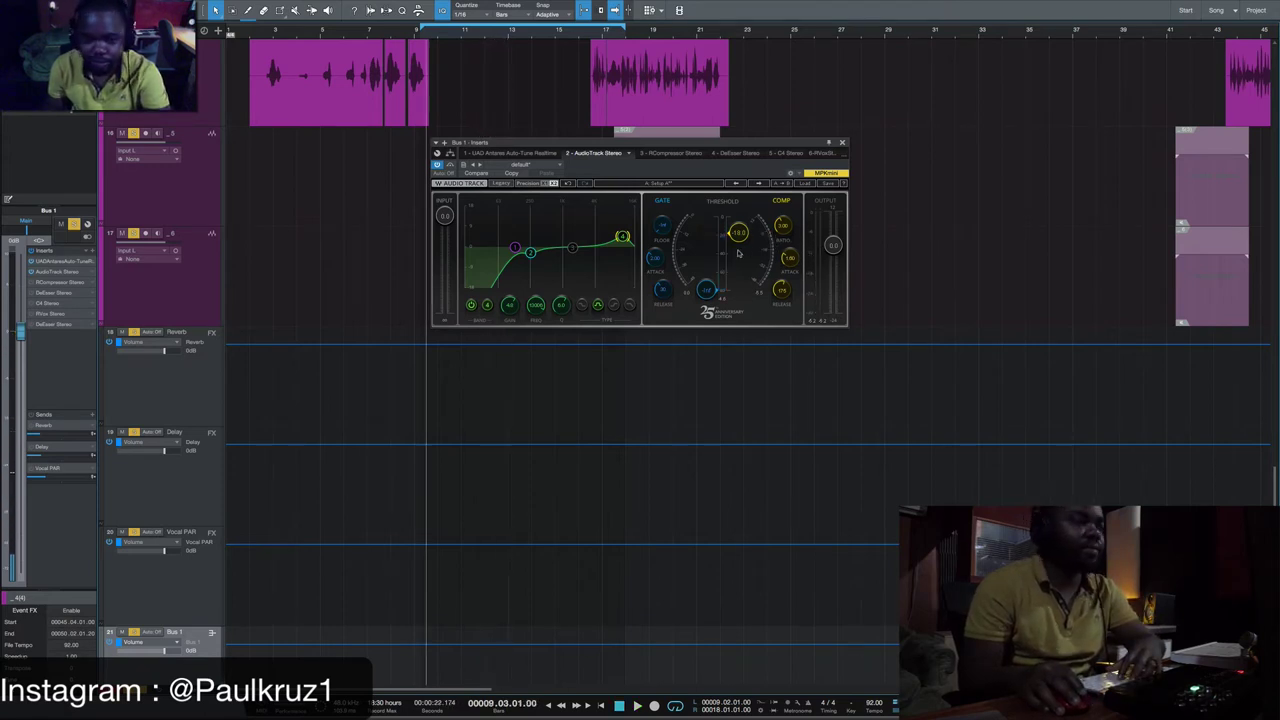
pyautogui.press('space')
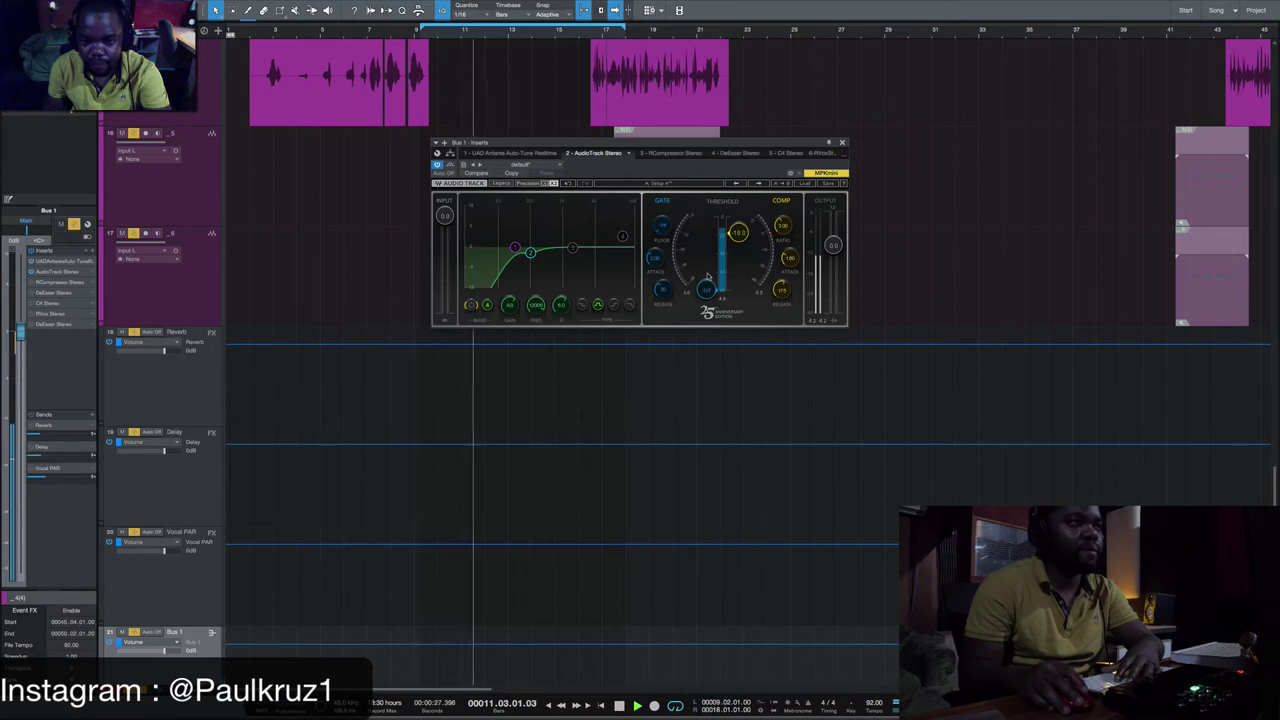
pyautogui.click(470, 304)
pyautogui.click(470, 304)
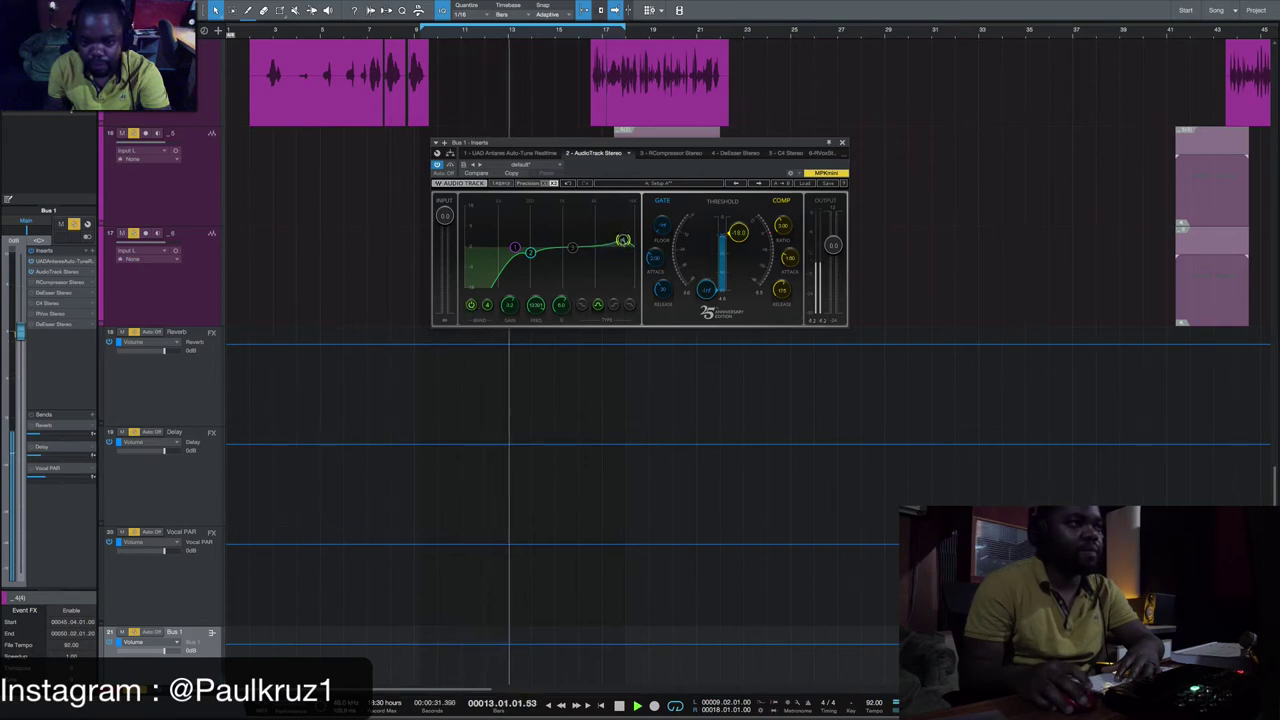
pyautogui.press('space')
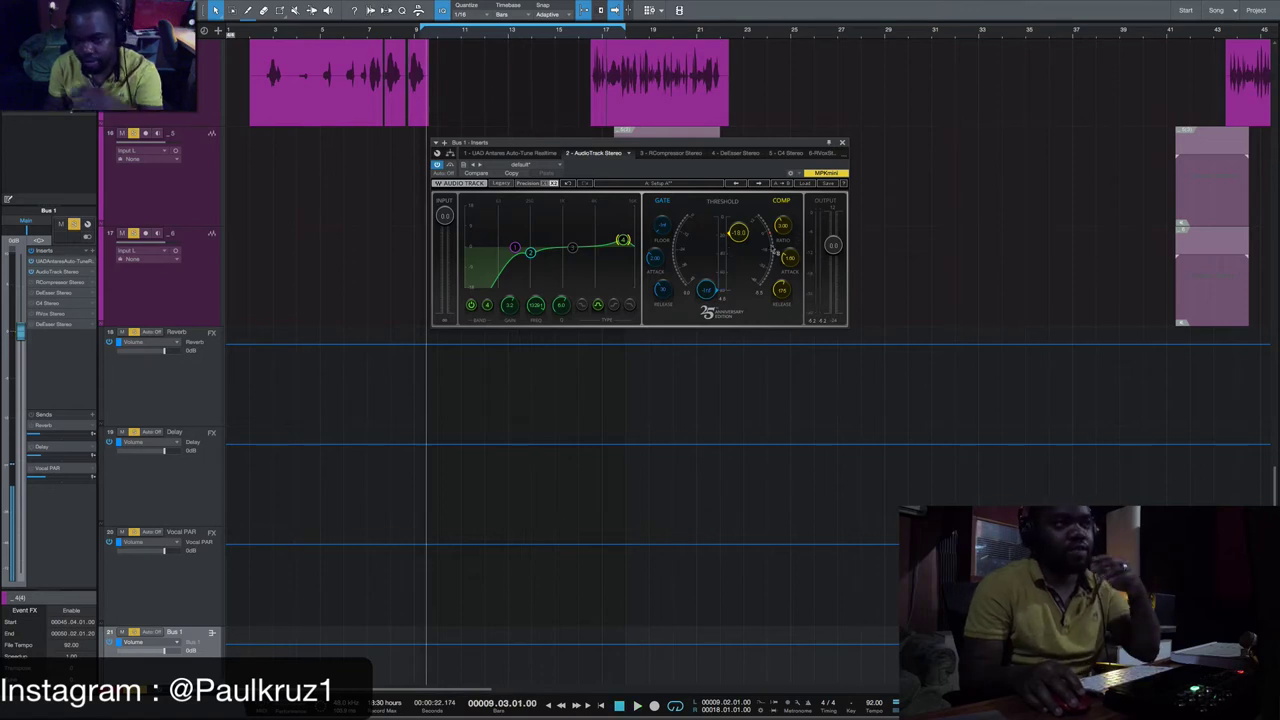
# Check the Renaissance Compressor, then replay the vocal through the AudioTrack EQ/compressor.
pyautogui.click(47, 283)
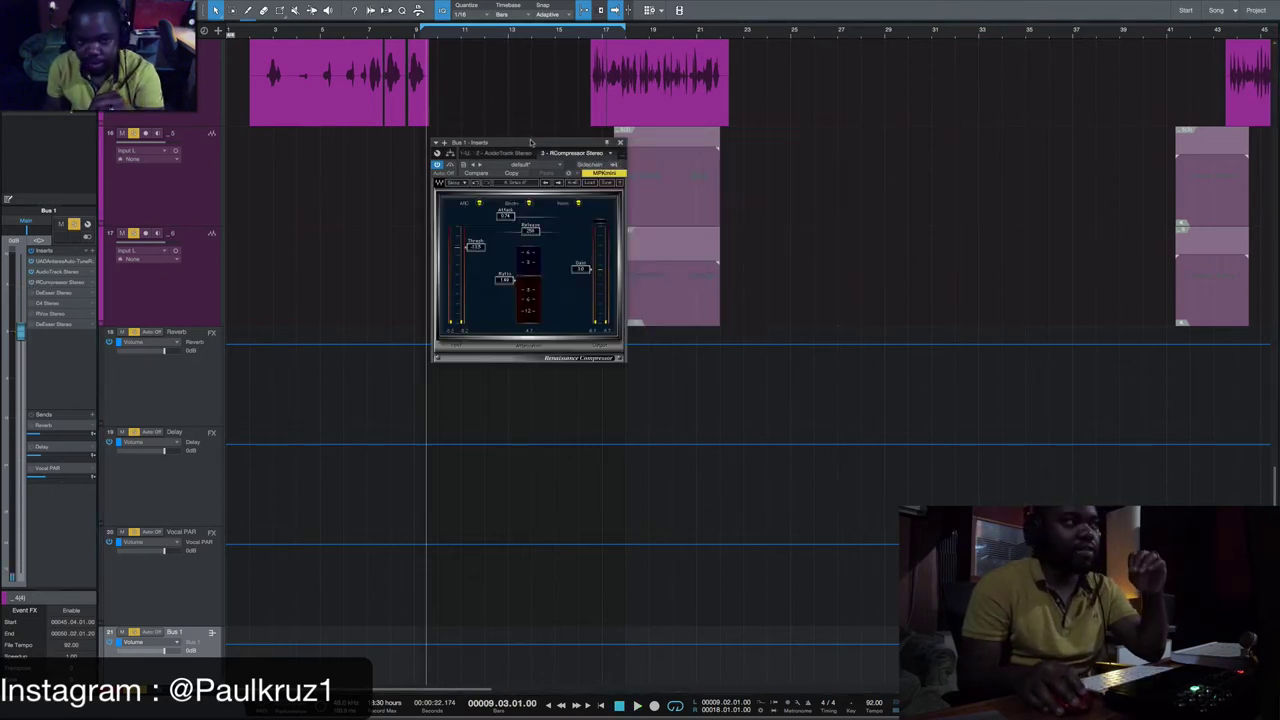
pyautogui.moveTo(531, 142); pyautogui.dragTo(675, 165)
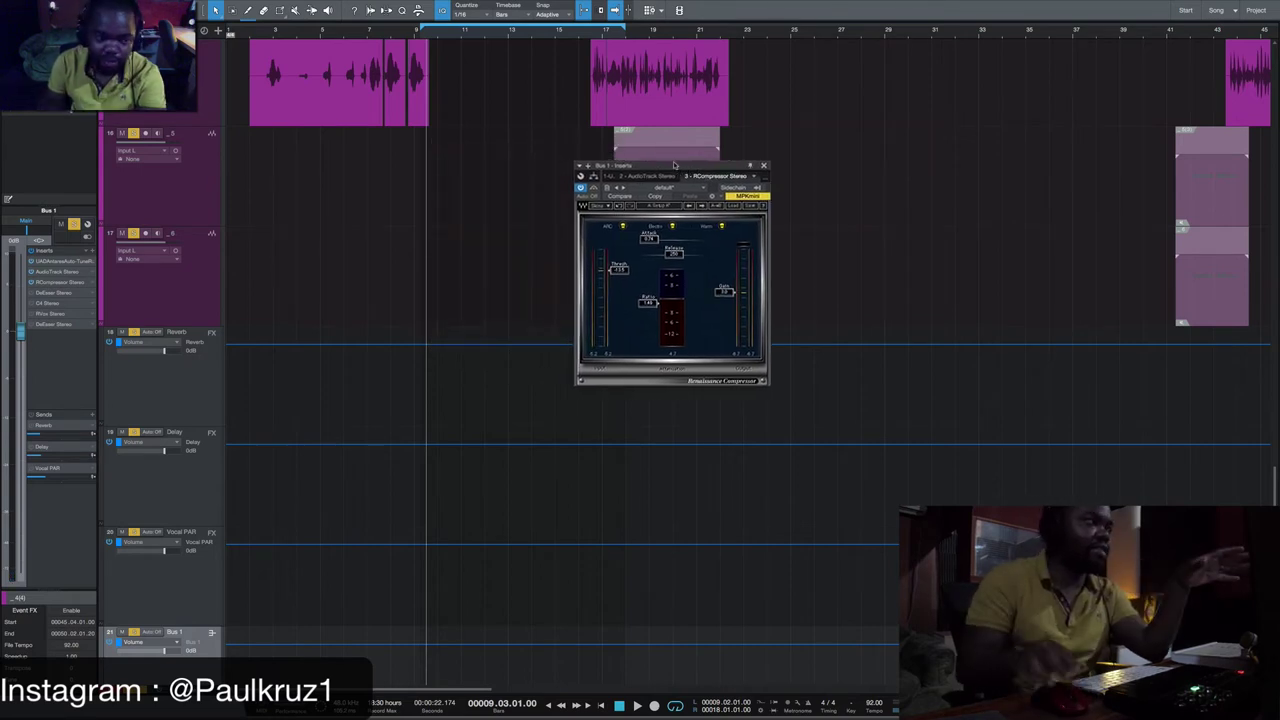
pyautogui.click(636, 177)
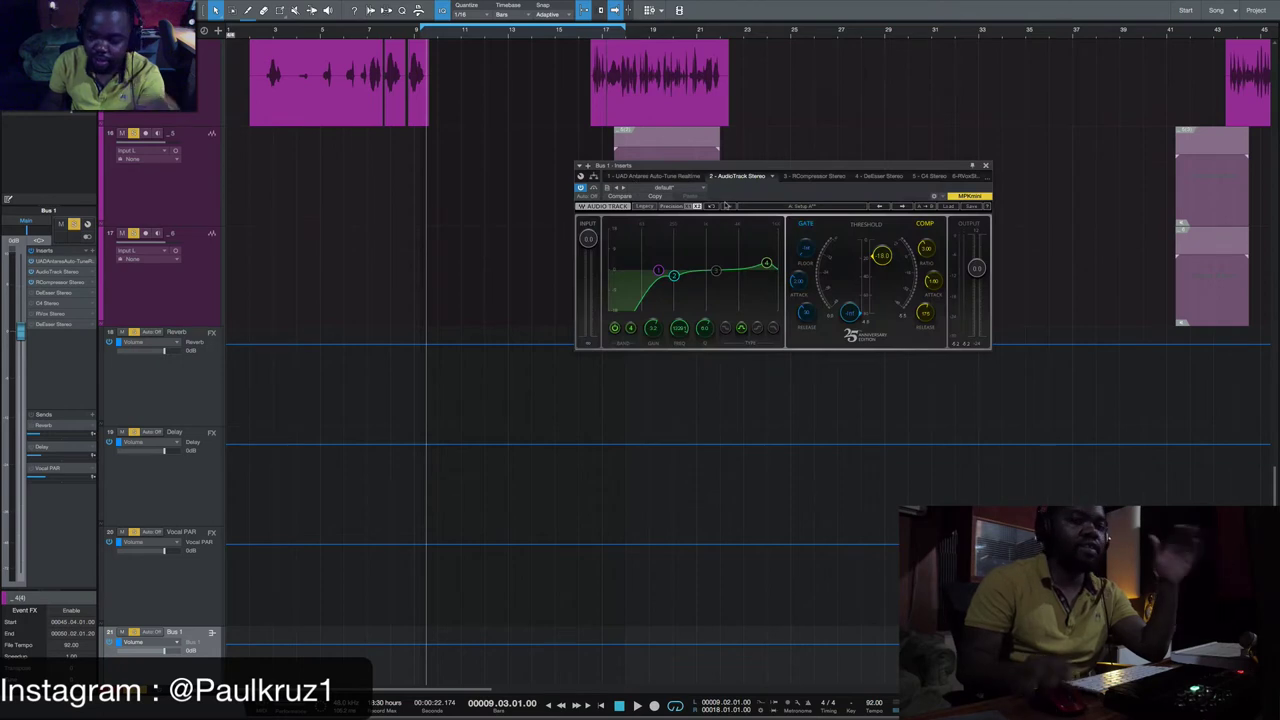
pyautogui.press('space')
pyautogui.scroll(2, 305, 206)
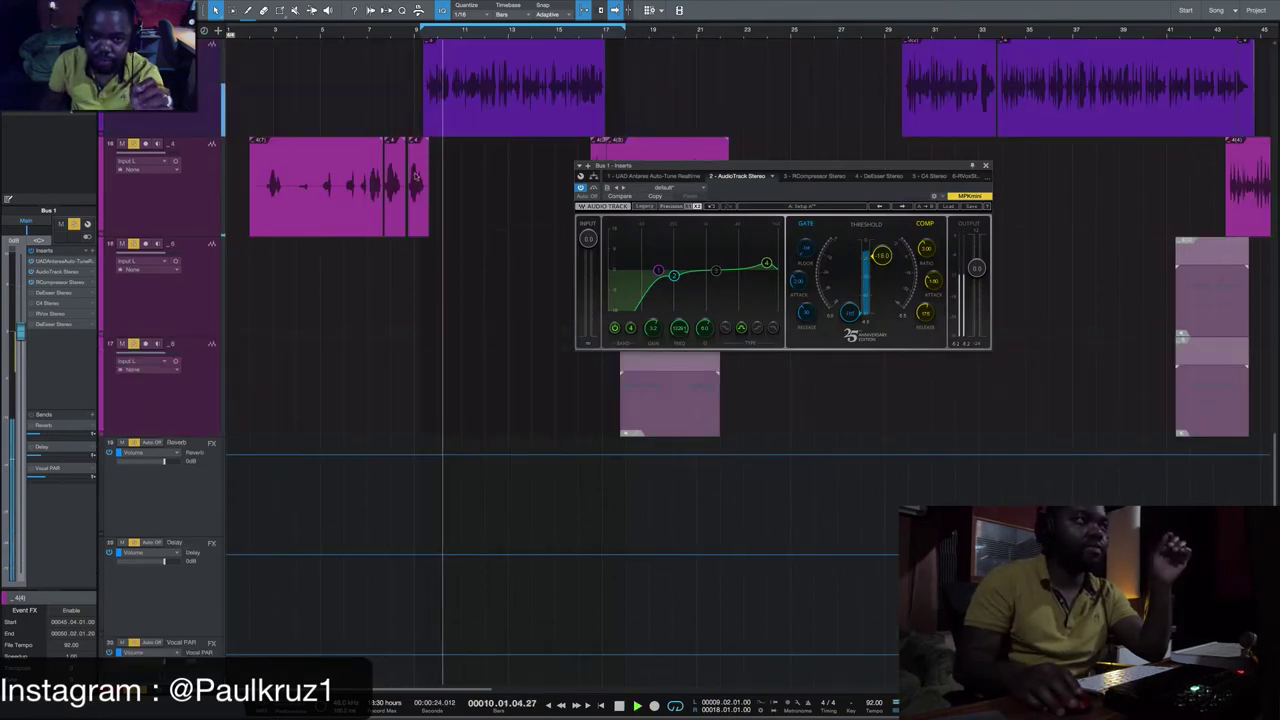
pyautogui.scroll(2, 400, 208)
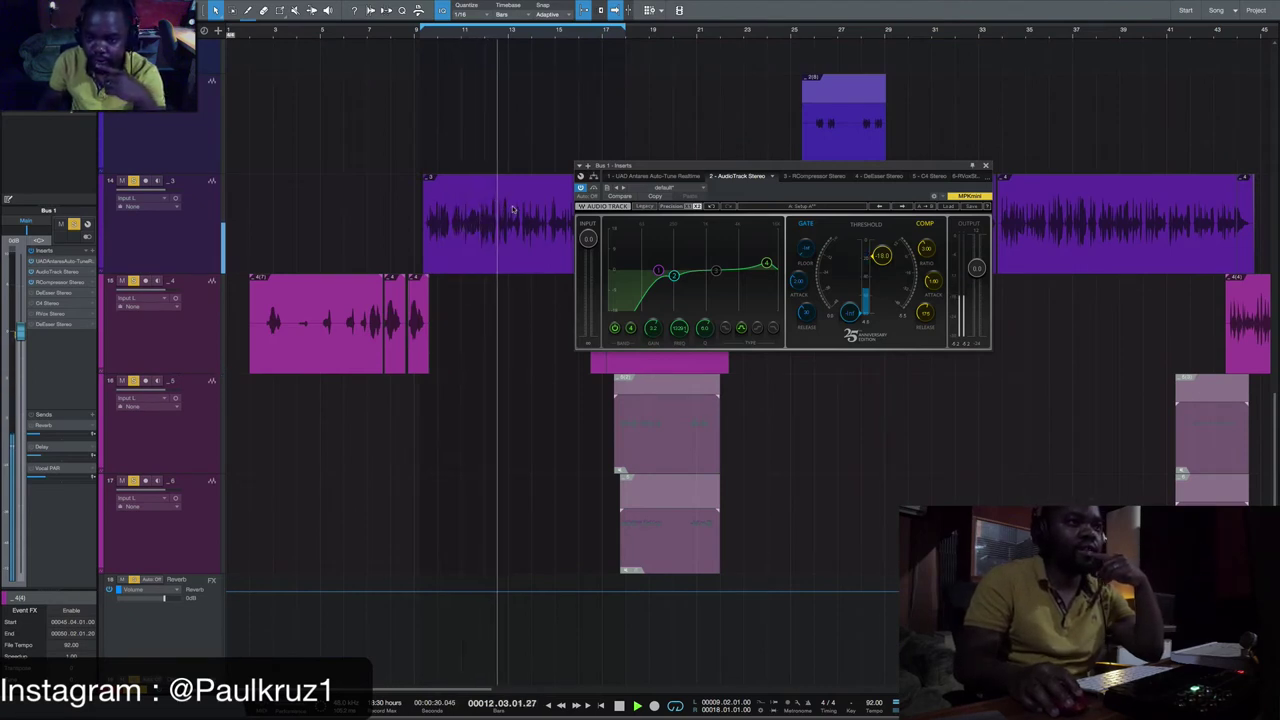
pyautogui.press('space')
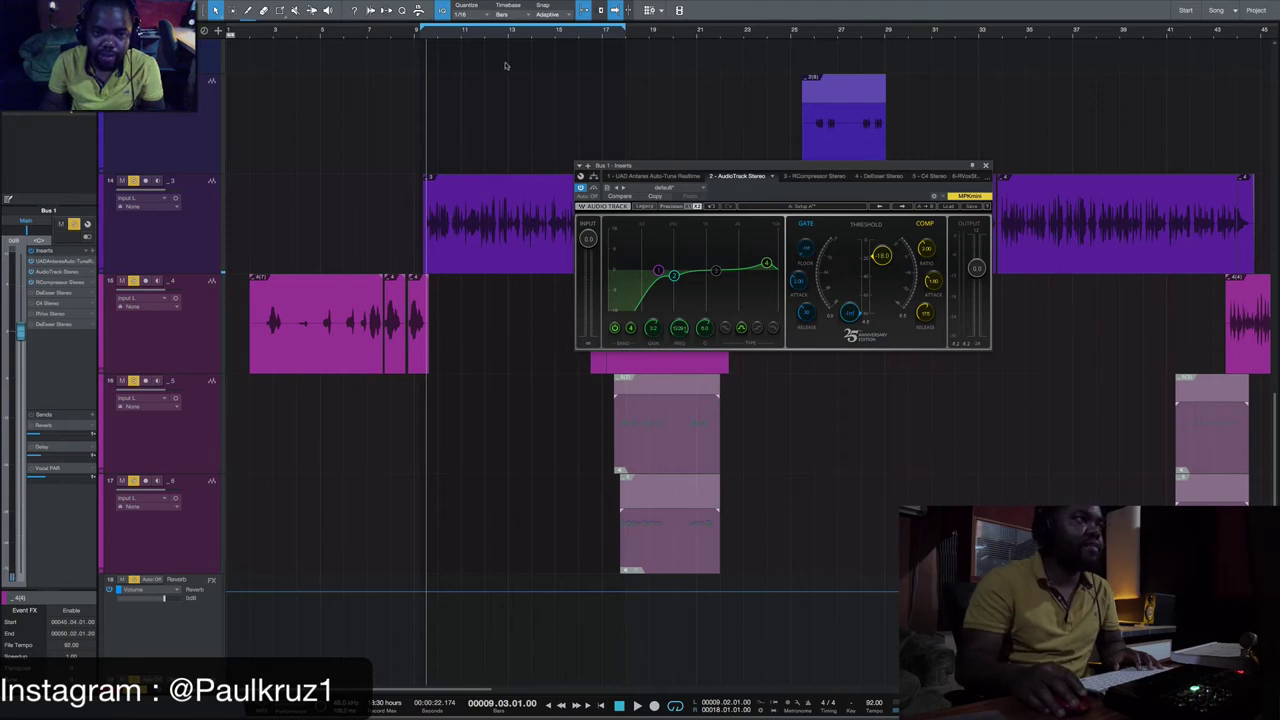
# Play the vocal from bar 12 zoomed in, with the plugin window moved off the waveform.
pyautogui.click(487, 37)
pyautogui.press('e')
pyautogui.press('e')
pyautogui.press('e')
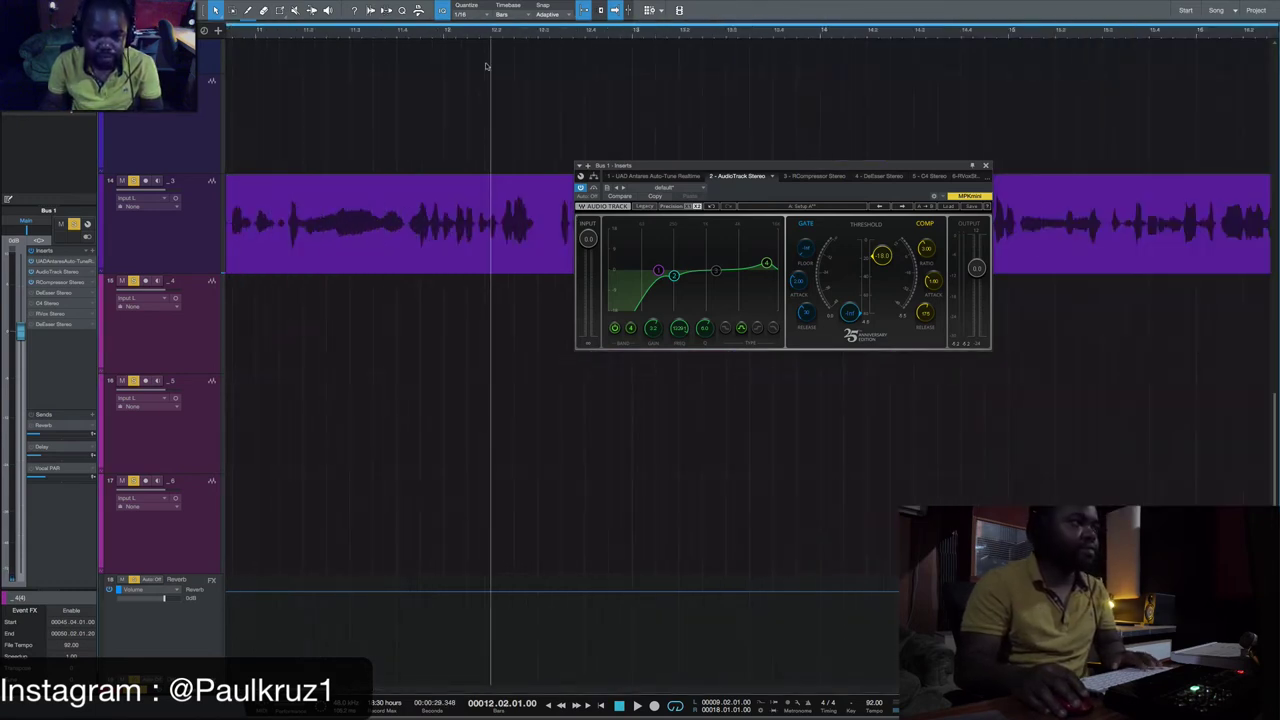
pyautogui.moveTo(641, 167); pyautogui.dragTo(546, 397)
pyautogui.press('space')
pyautogui.press('space')
pyautogui.press('w')
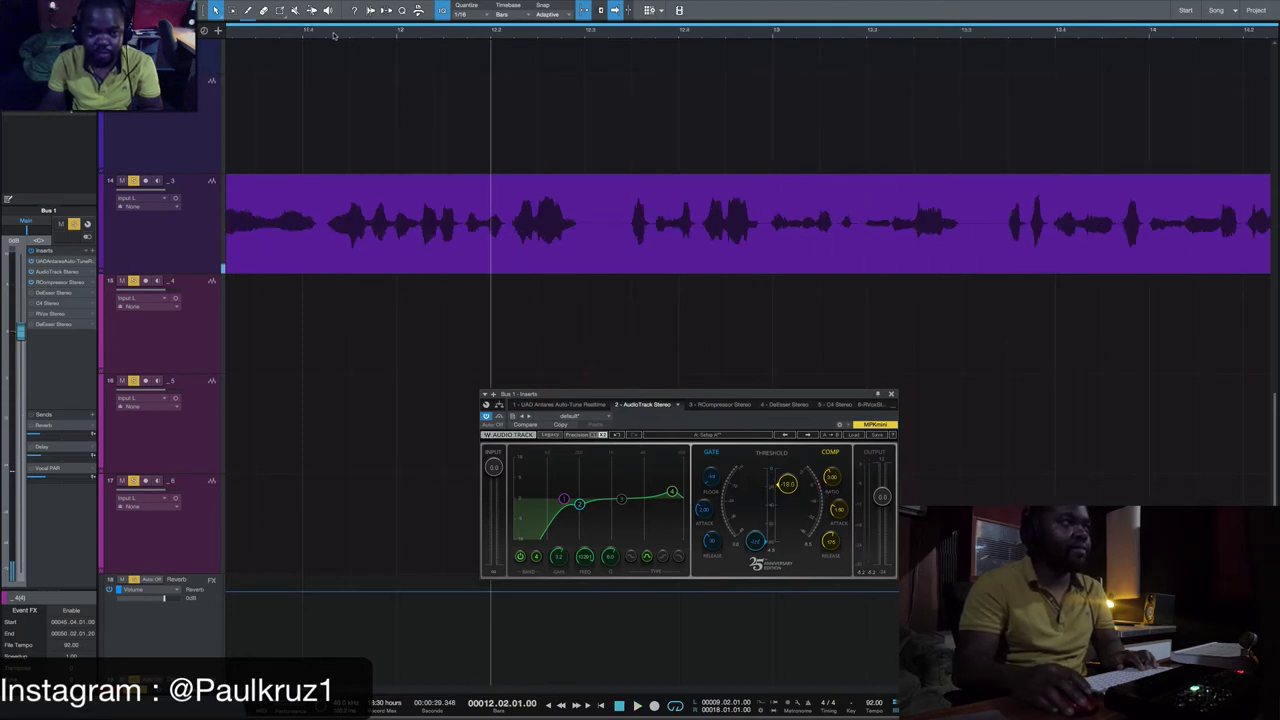
pyautogui.press('space')
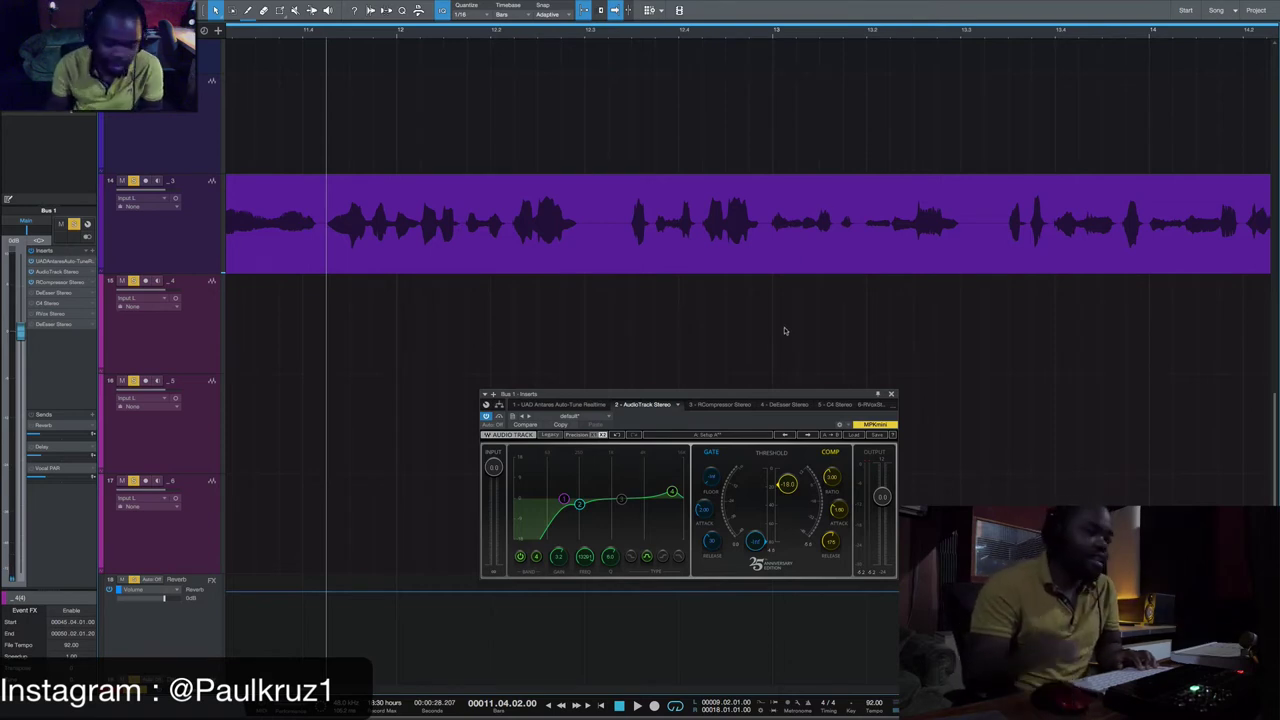
# Bring up the Renaissance Compressor and bypass it to hear the uncompressed vocal from bar 11.
pyautogui.press('w')
pyautogui.press('w')
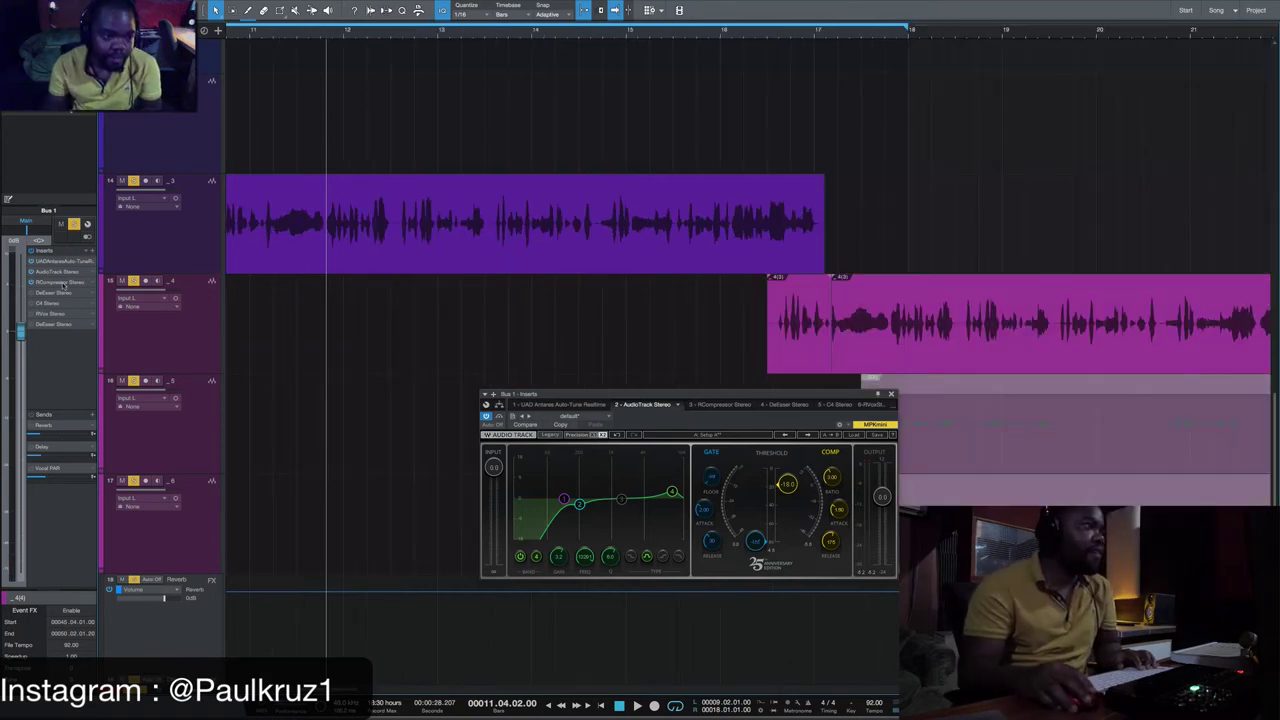
pyautogui.click(722, 405)
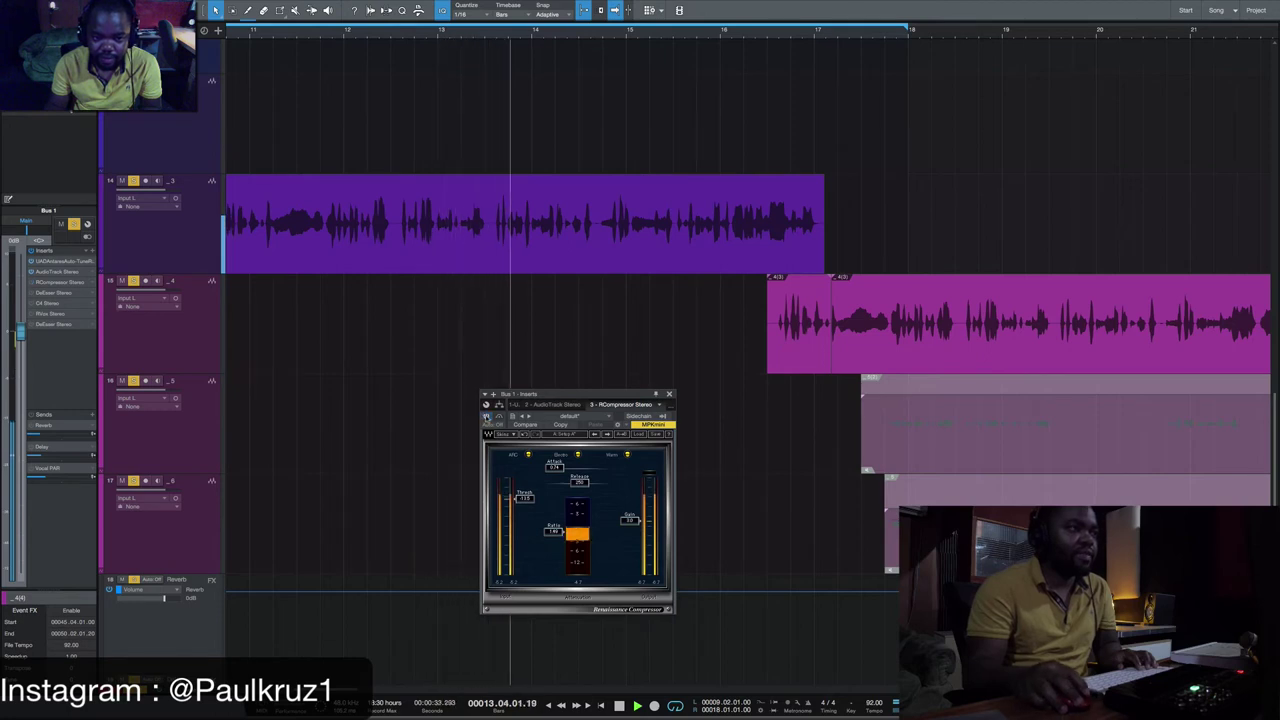
pyautogui.click(255, 35)
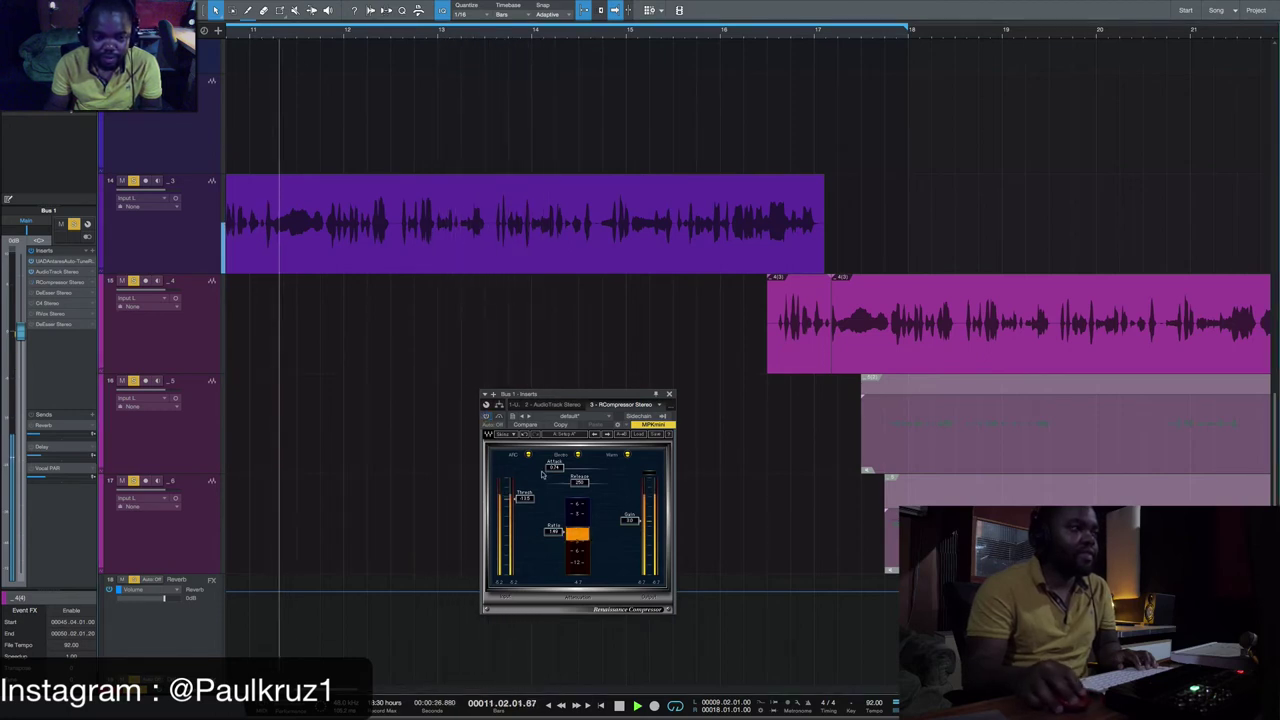
pyautogui.click(486, 416)
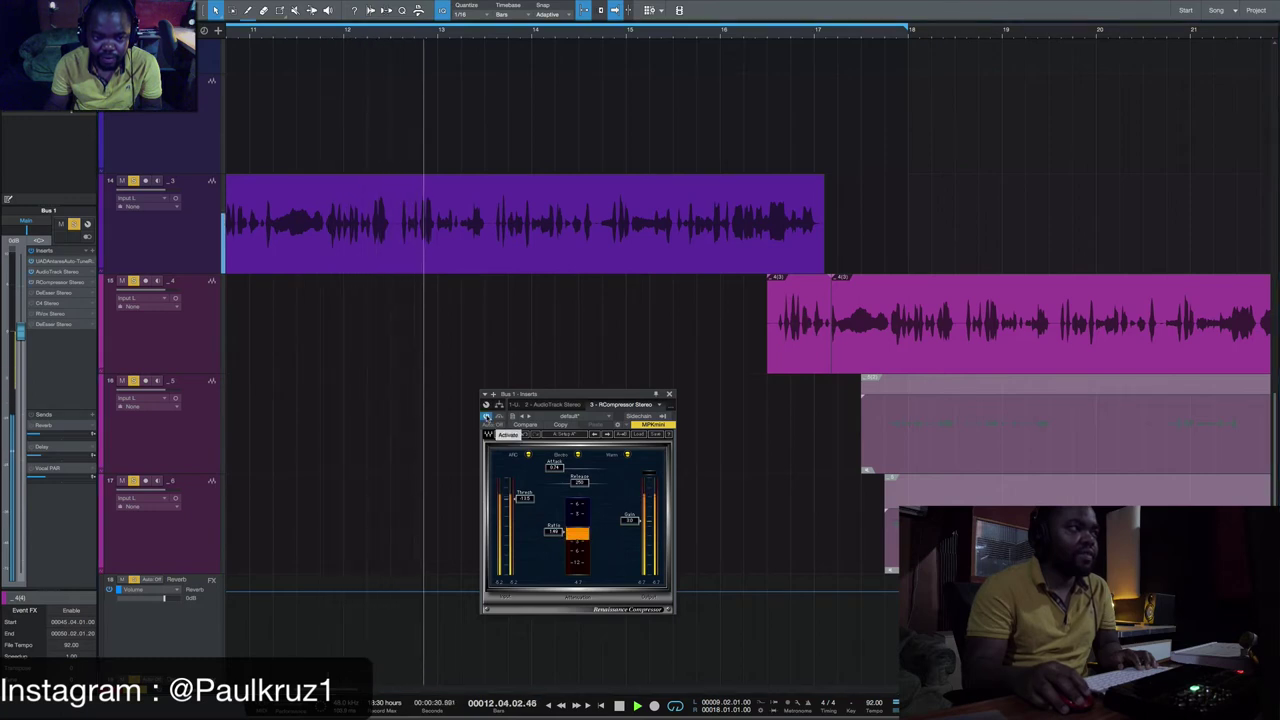
pyautogui.press('space')
# Re-enable the compressor during playback, then switch it to the Light R-Comp skin.
pyautogui.click(345, 33)
pyautogui.press('space')
pyautogui.click(486, 416)
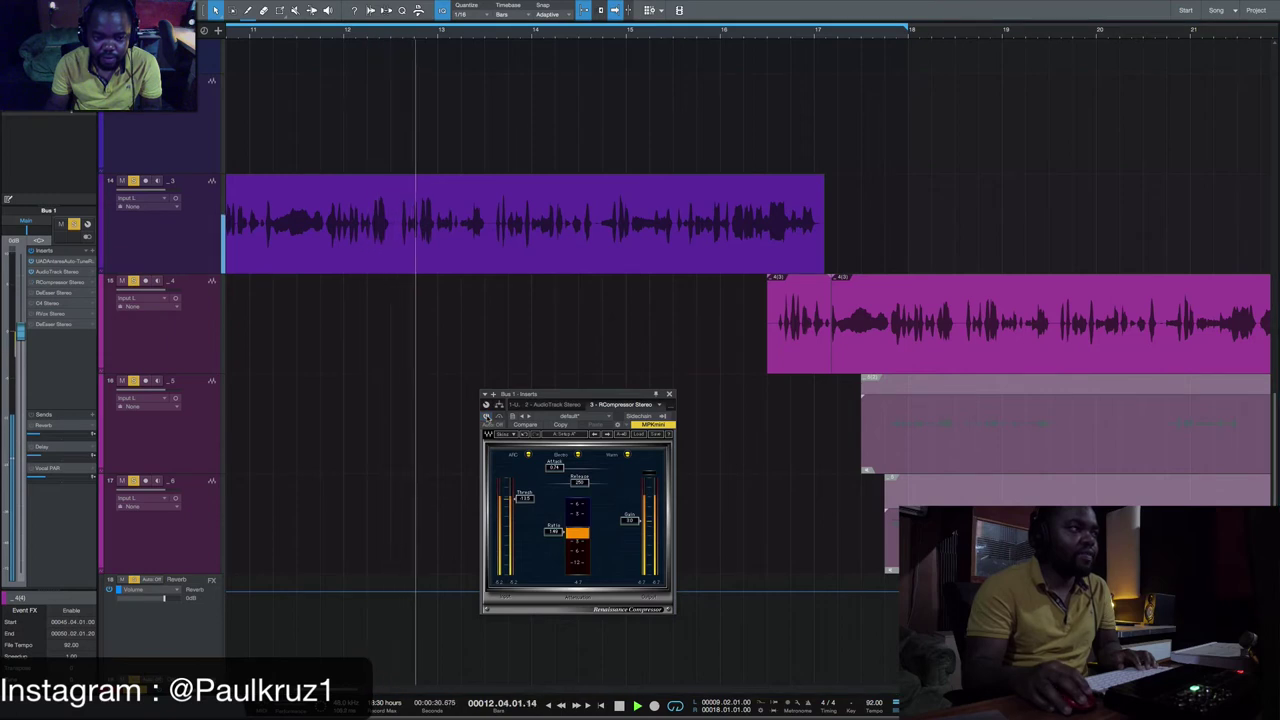
pyautogui.press('space')
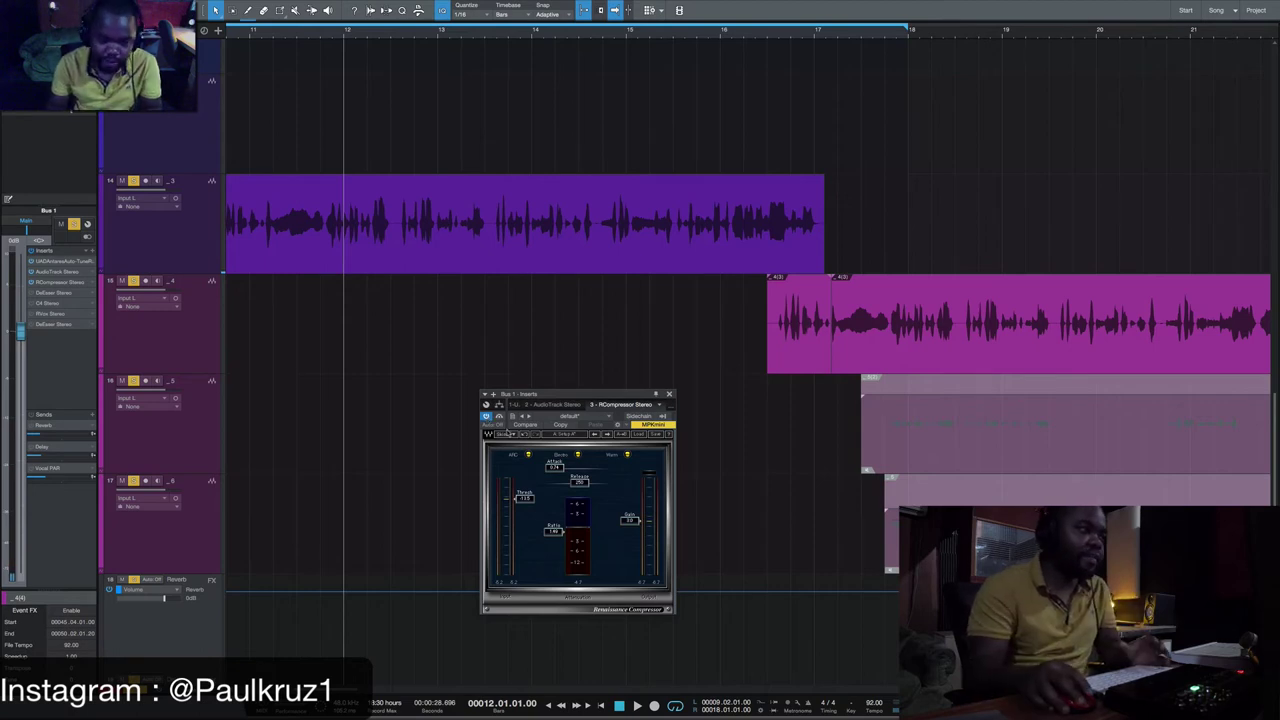
pyautogui.click(511, 436)
pyautogui.click(510, 444)
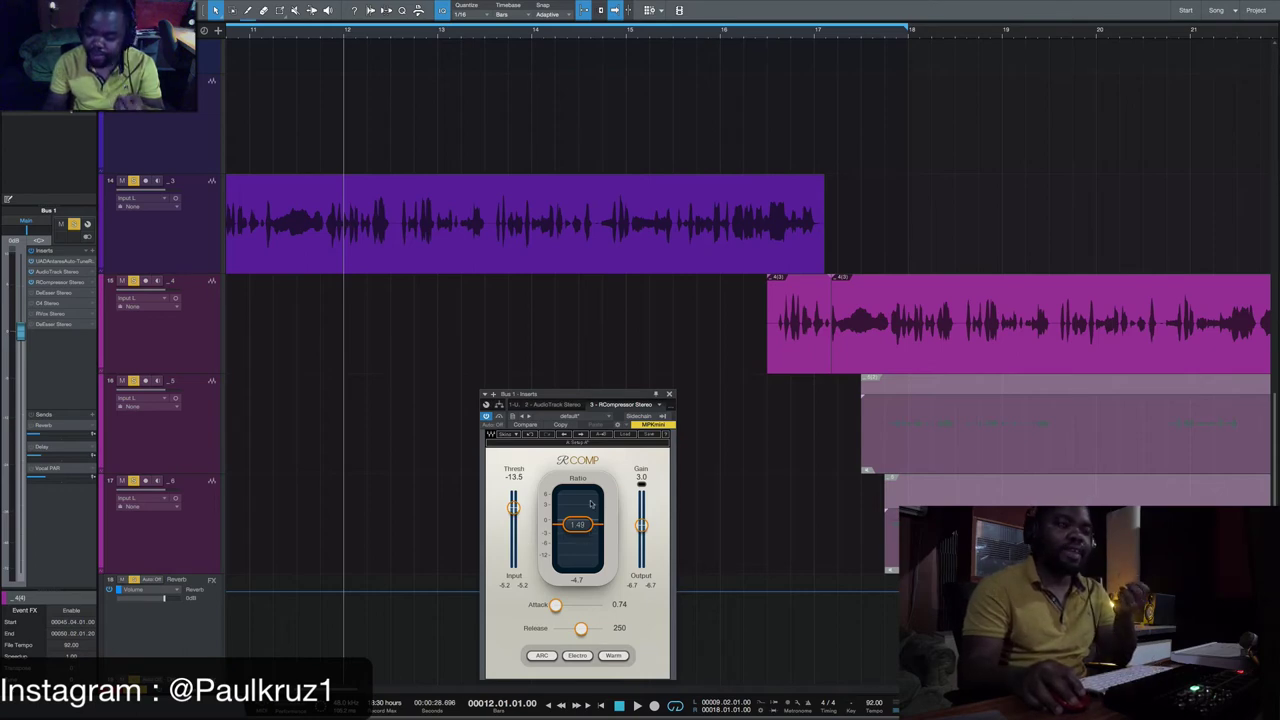
pyautogui.moveTo(592, 401); pyautogui.dragTo(586, 319)
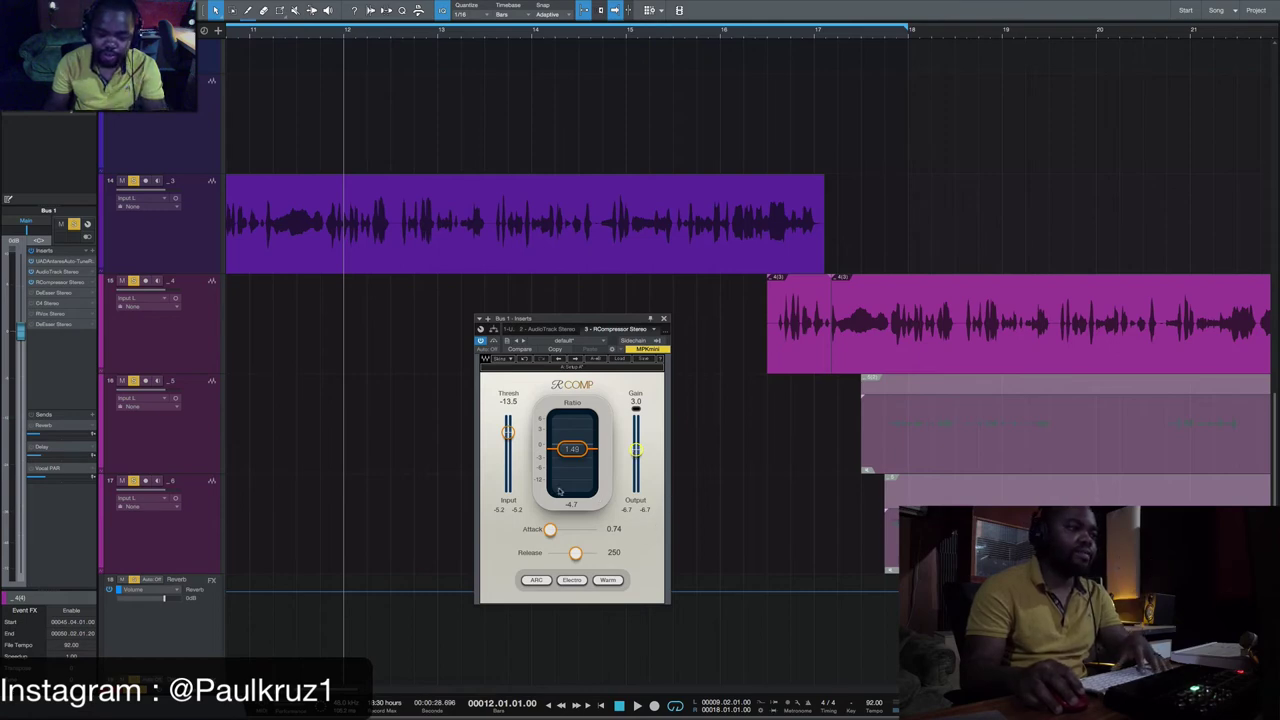
pyautogui.press('space')
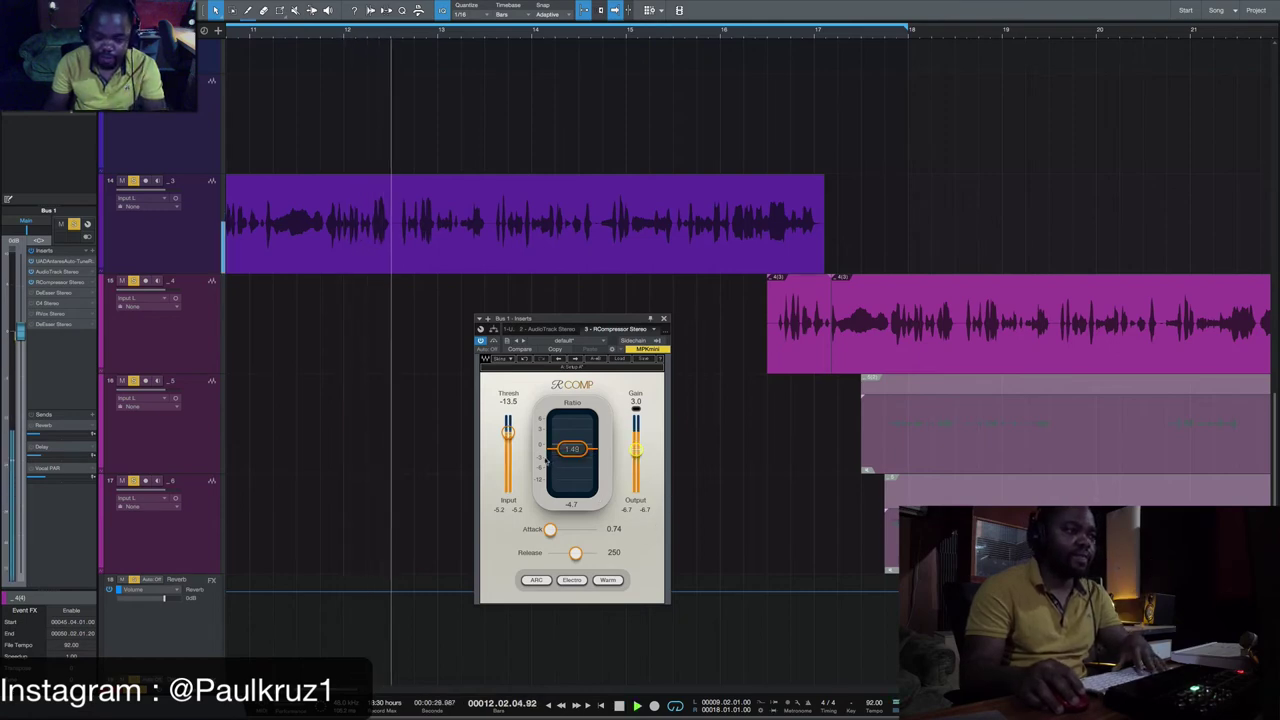
pyautogui.press('space')
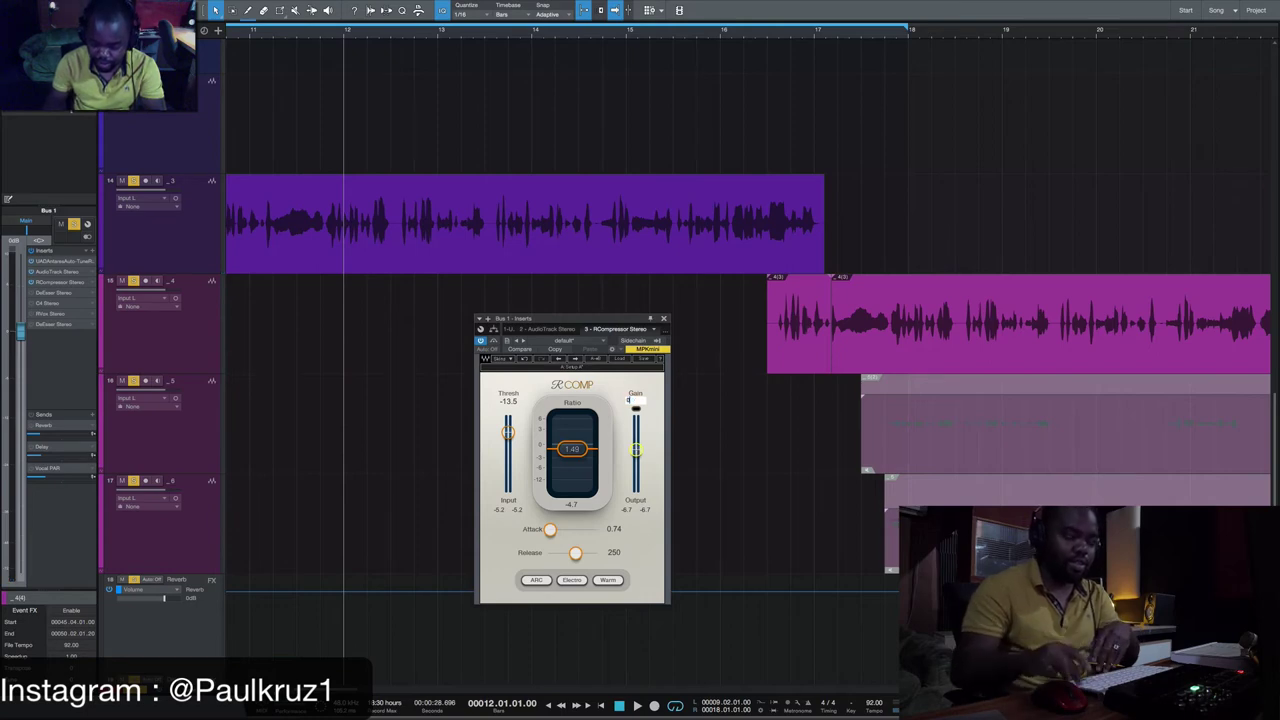
pyautogui.press('space')
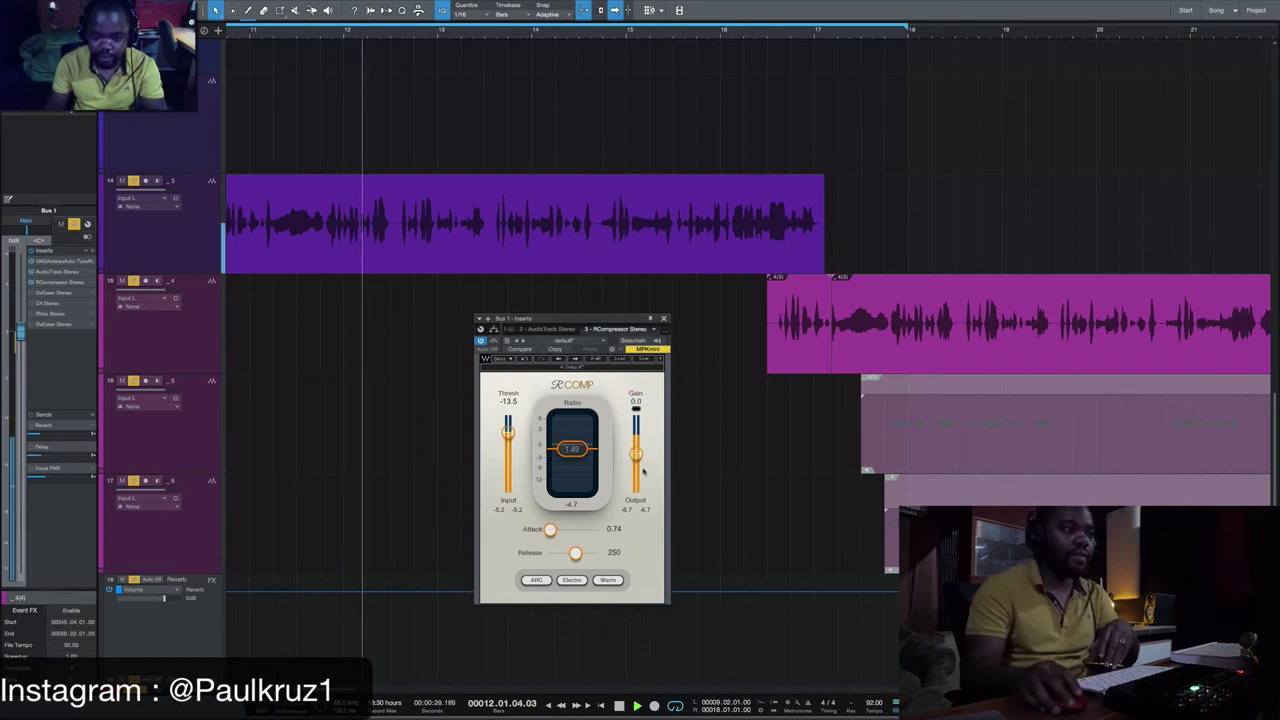
pyautogui.press('space')
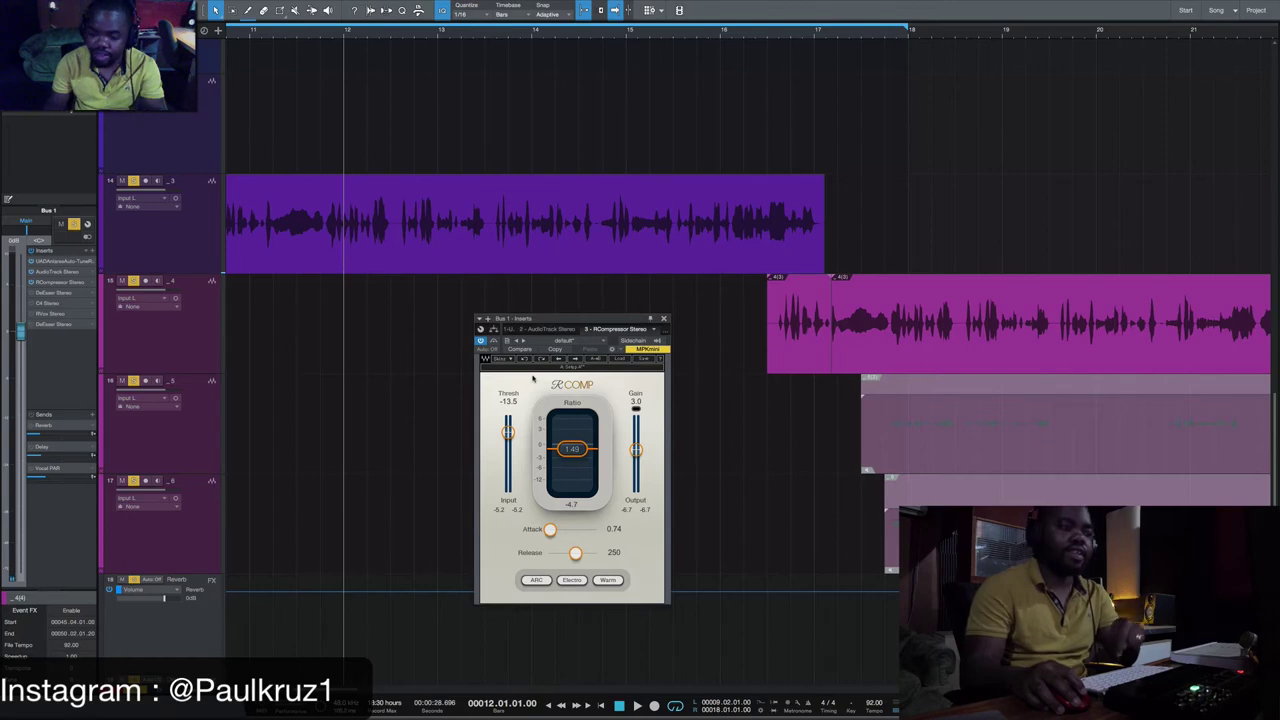
pyautogui.press('space')
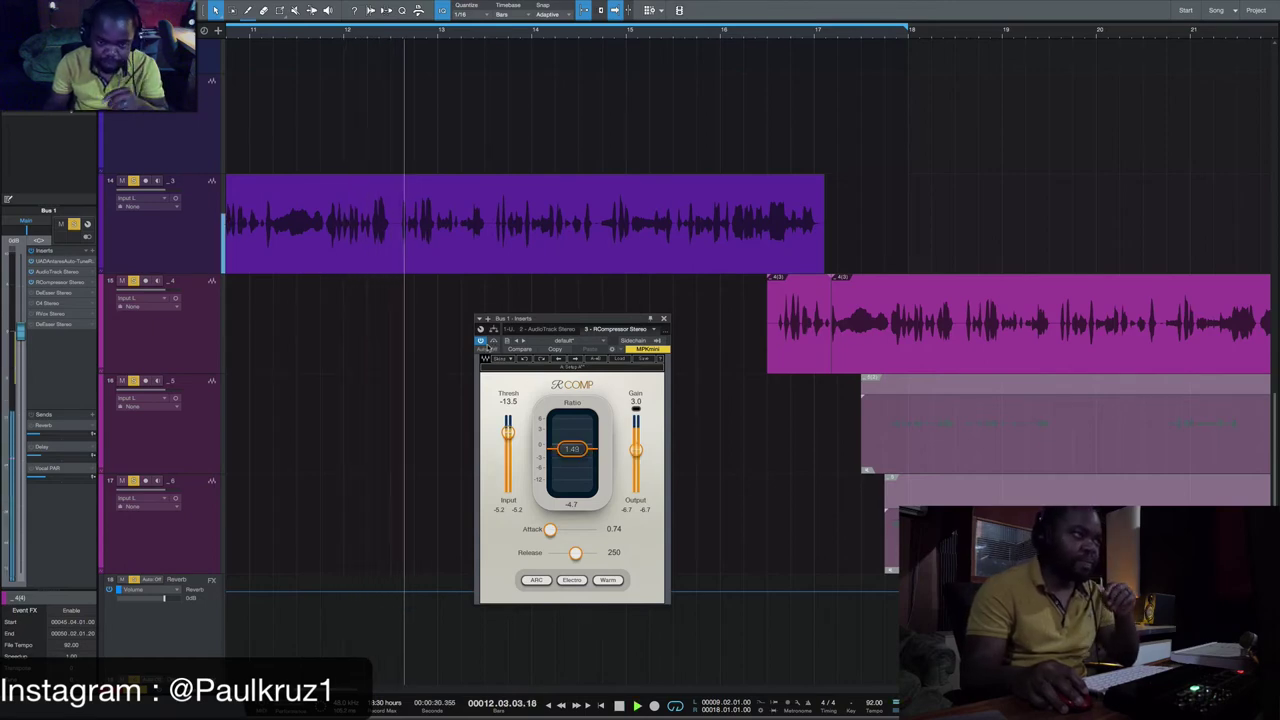
pyautogui.click(526, 361)
pyautogui.click(526, 361)
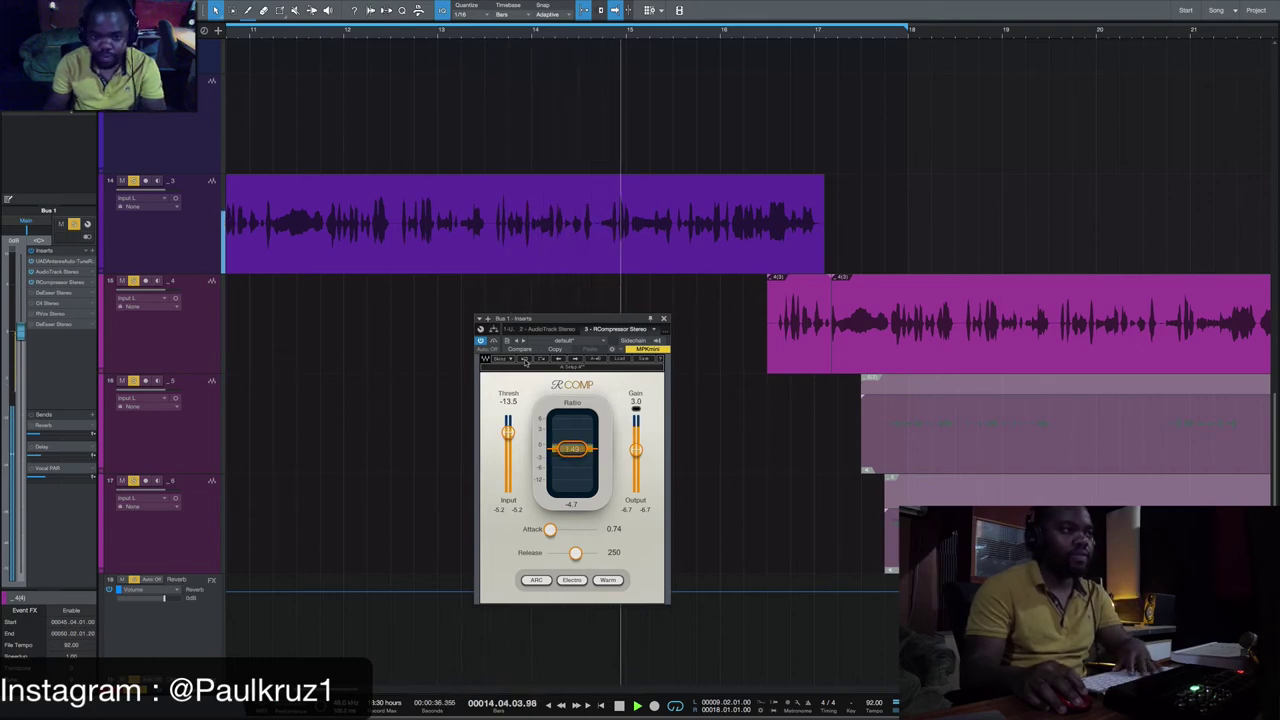
pyautogui.press('space')
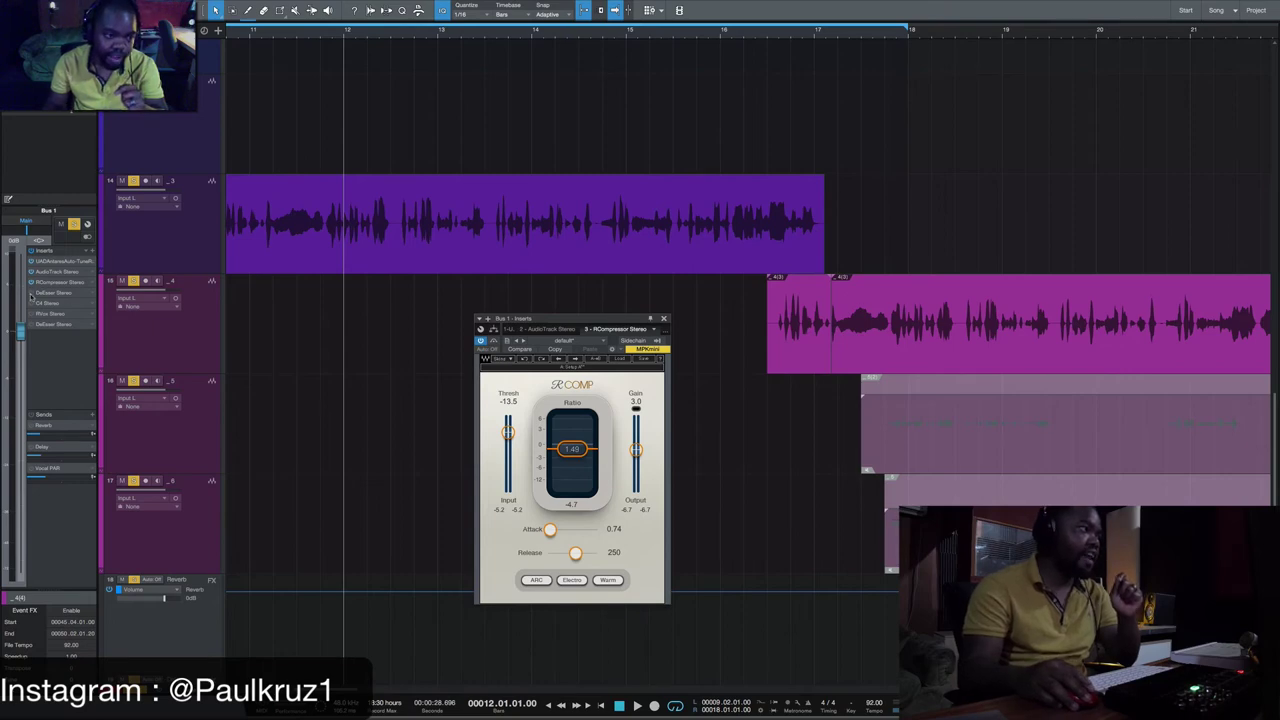
# Open Bus 1's DeEsser and switch it on while the vocal plays, stopping back at bar 12.
pyautogui.click(62, 295)
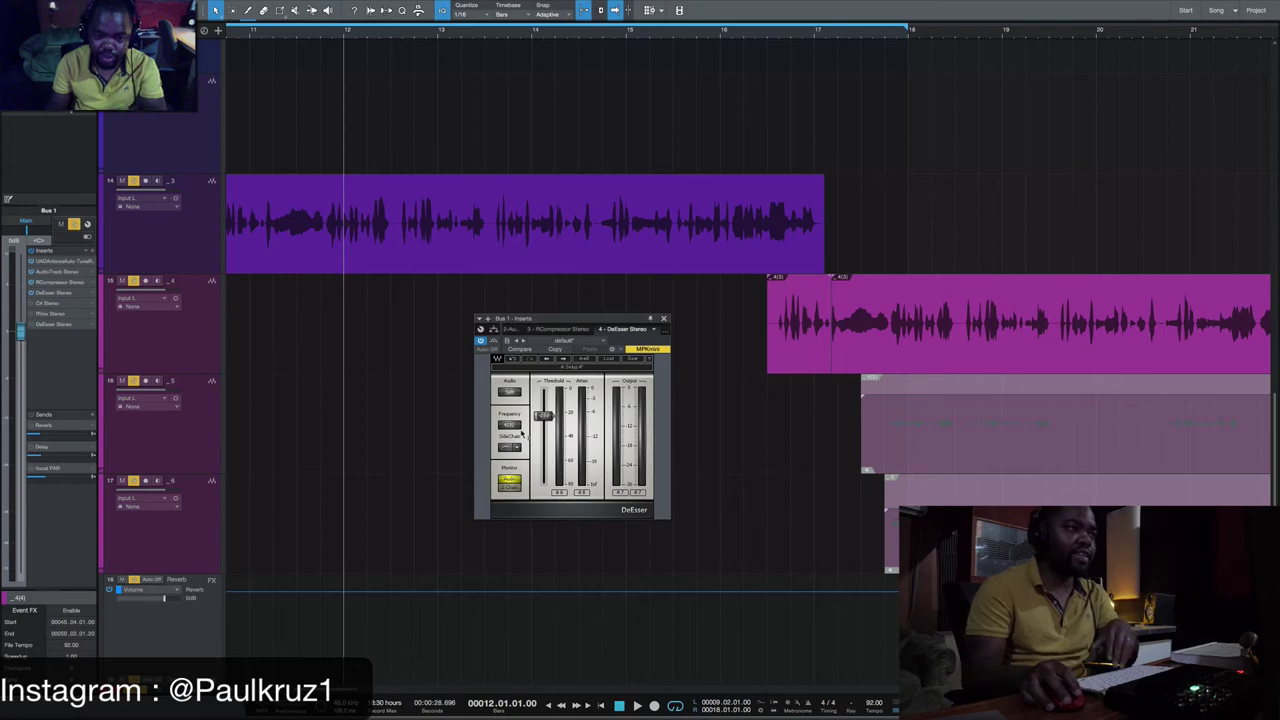
pyautogui.press('space')
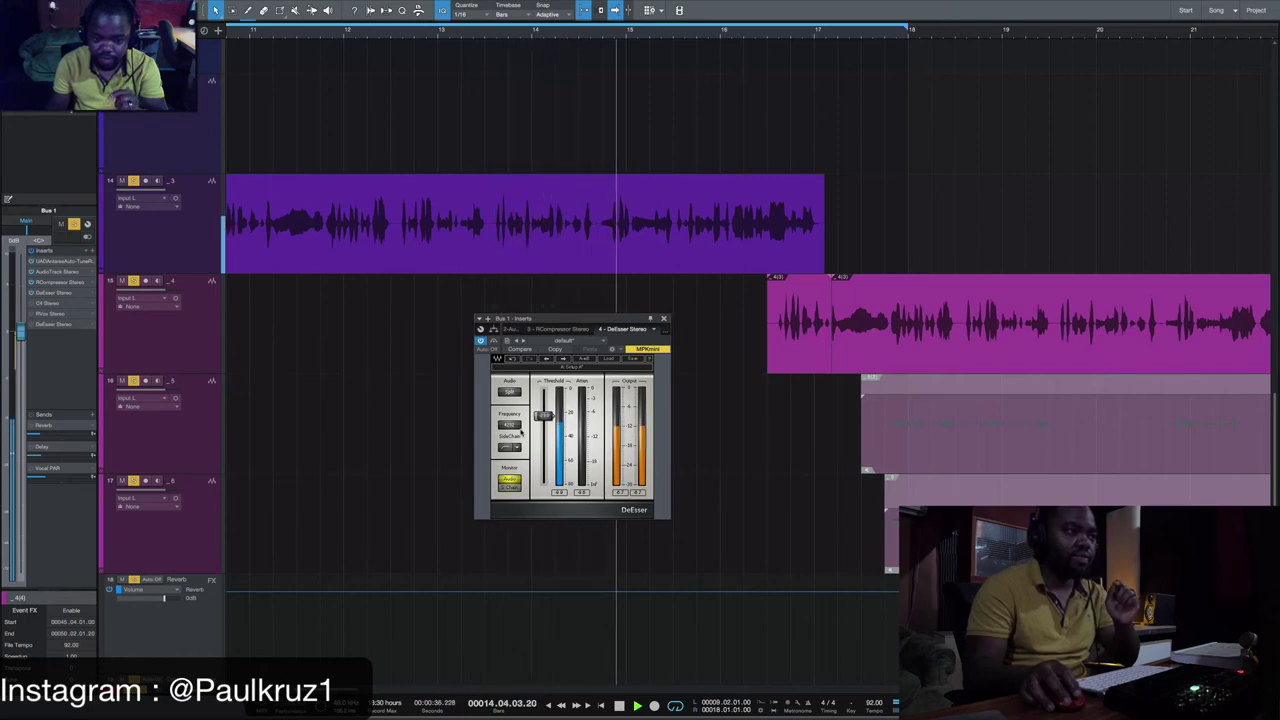
pyautogui.press('space')
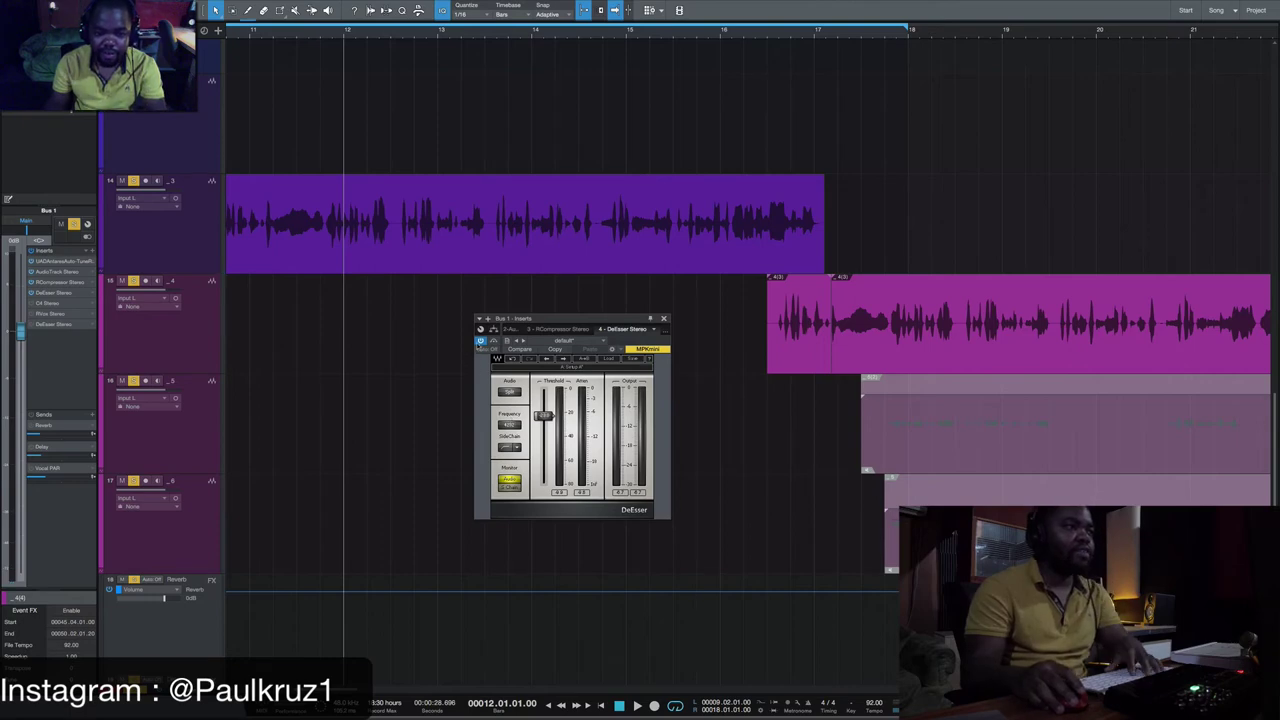
pyautogui.press('space')
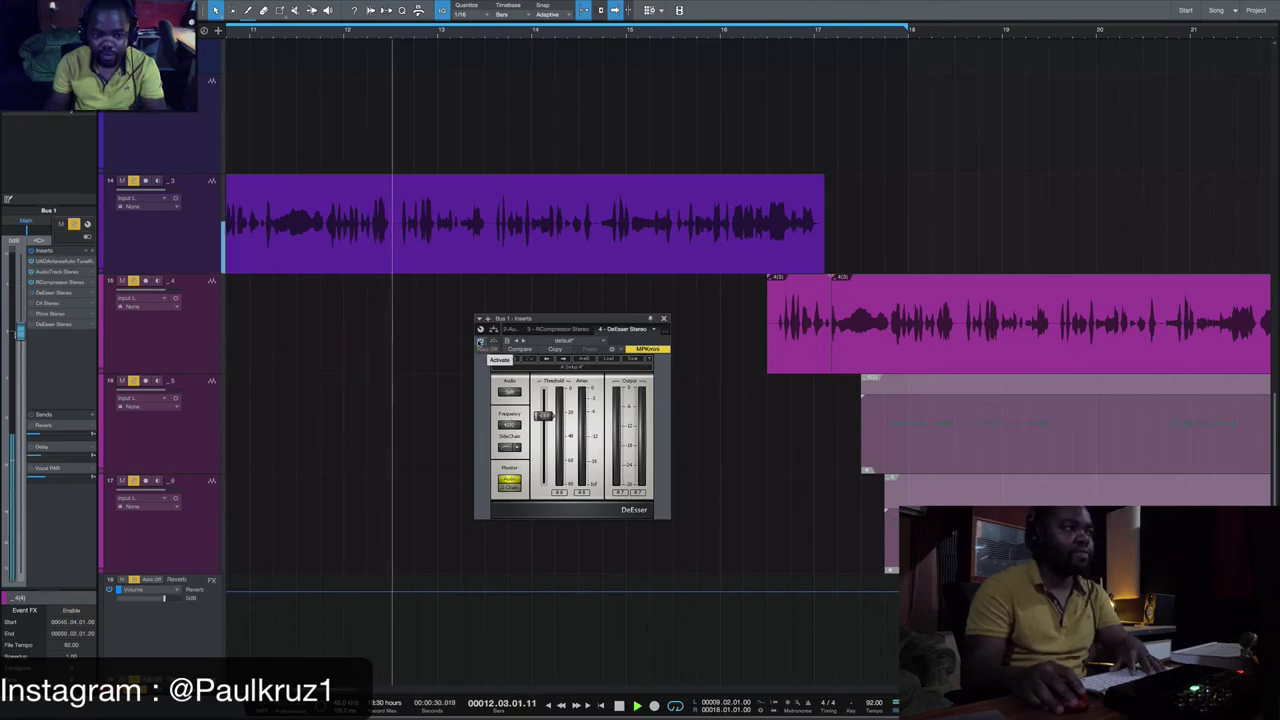
pyautogui.click(480, 341)
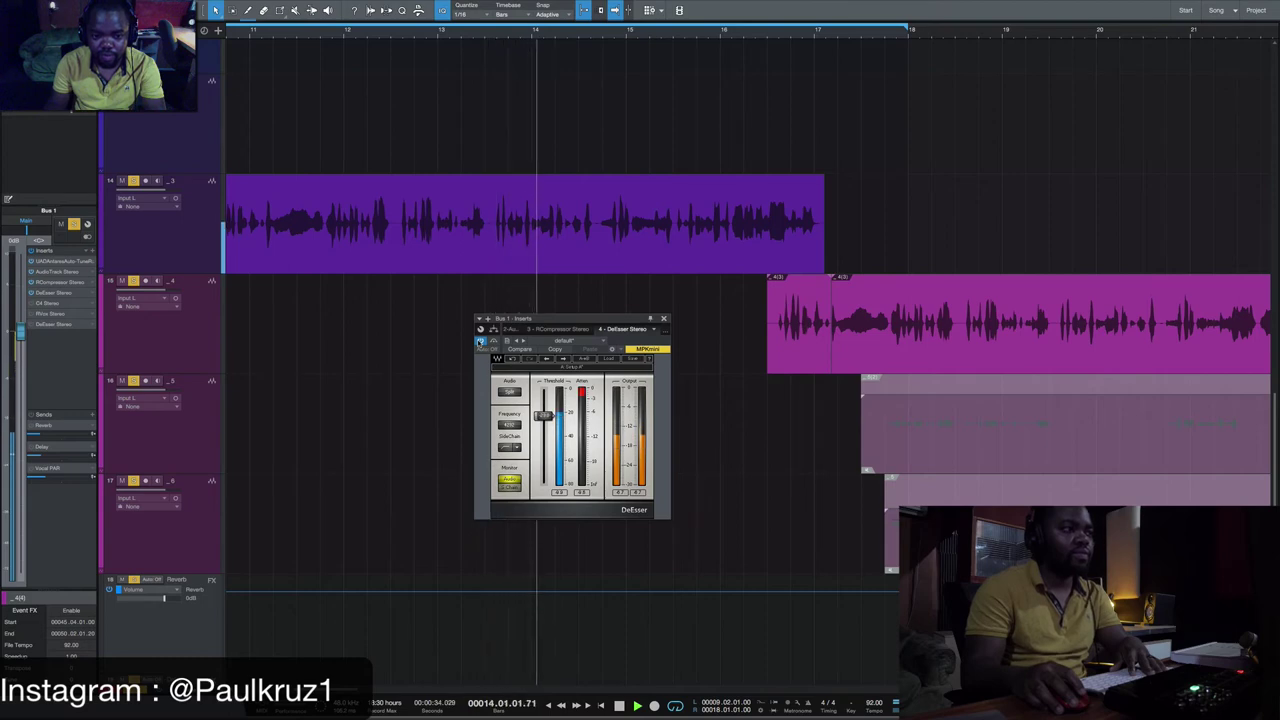
pyautogui.press('space')
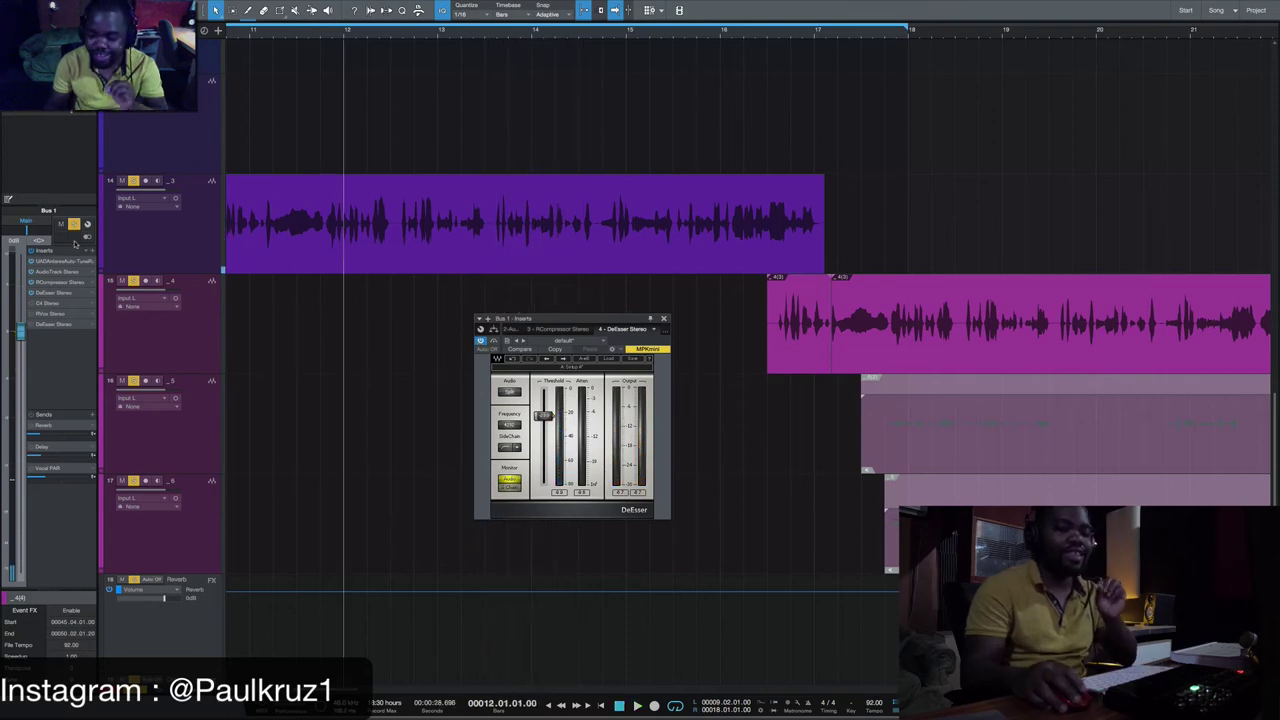
# Open Bus 1's C4 and audition the vocal with its low band soloed.
pyautogui.click(46, 304)
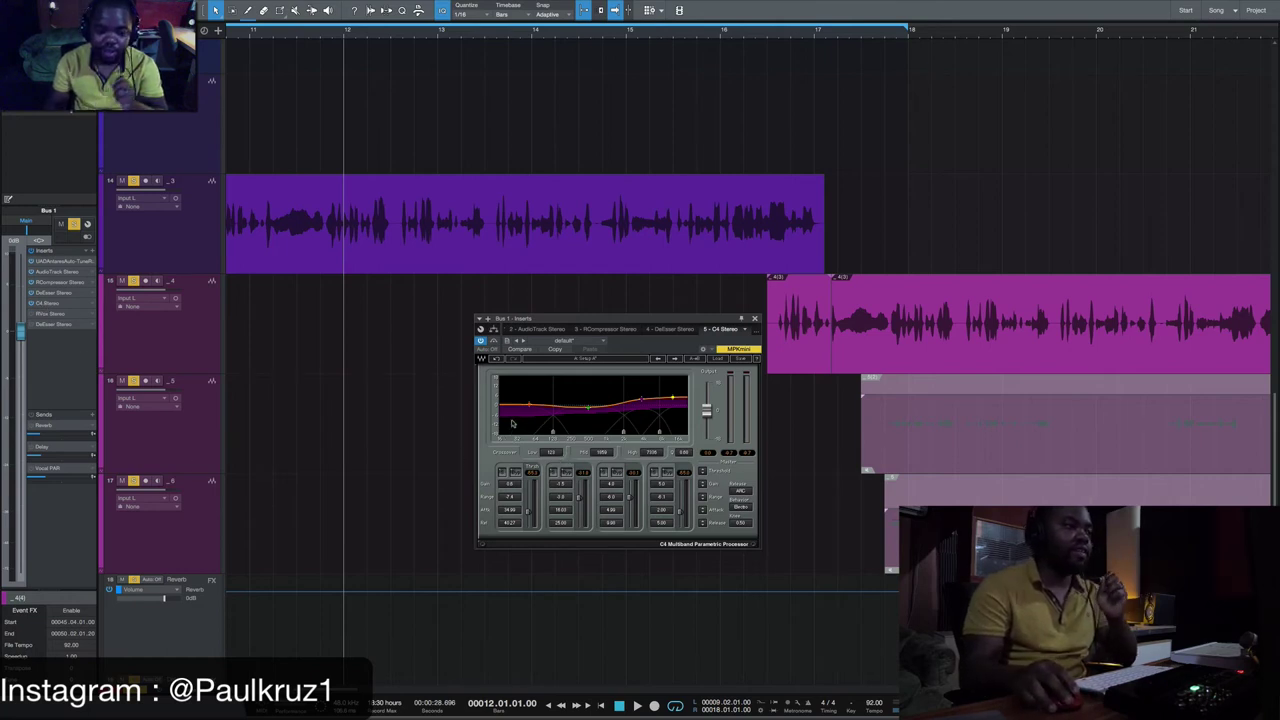
pyautogui.click(504, 472)
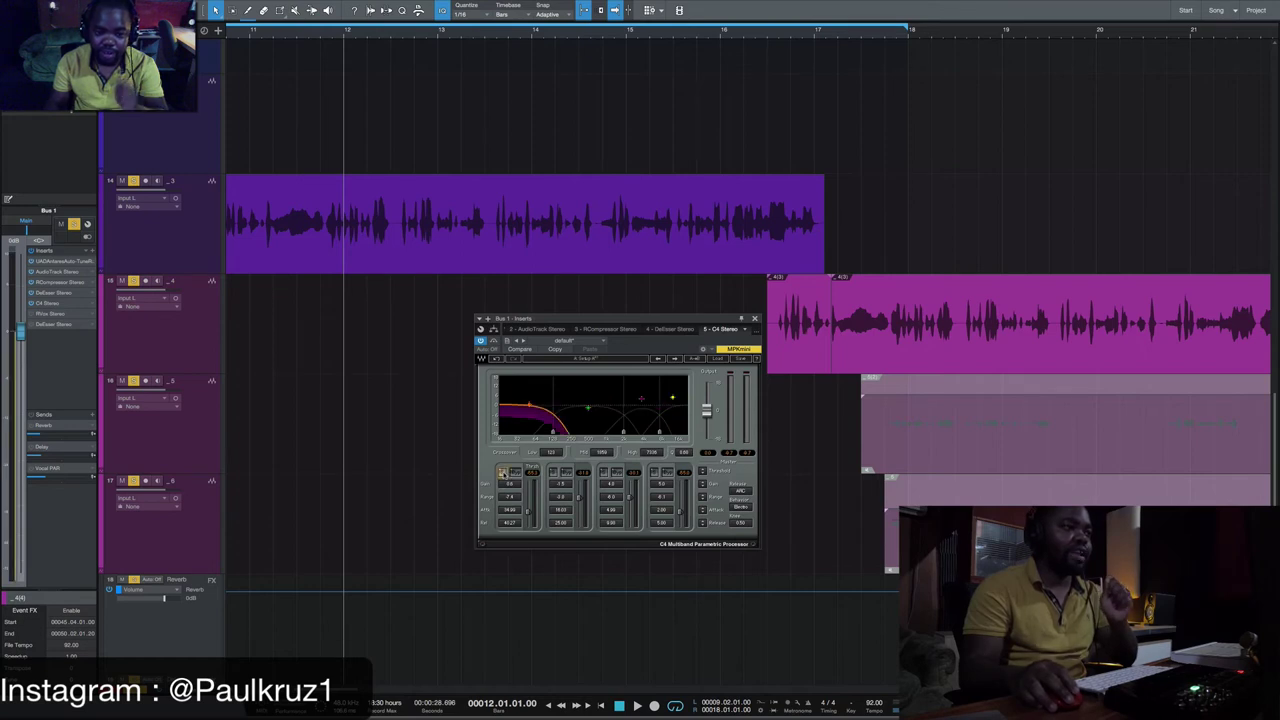
pyautogui.press('space')
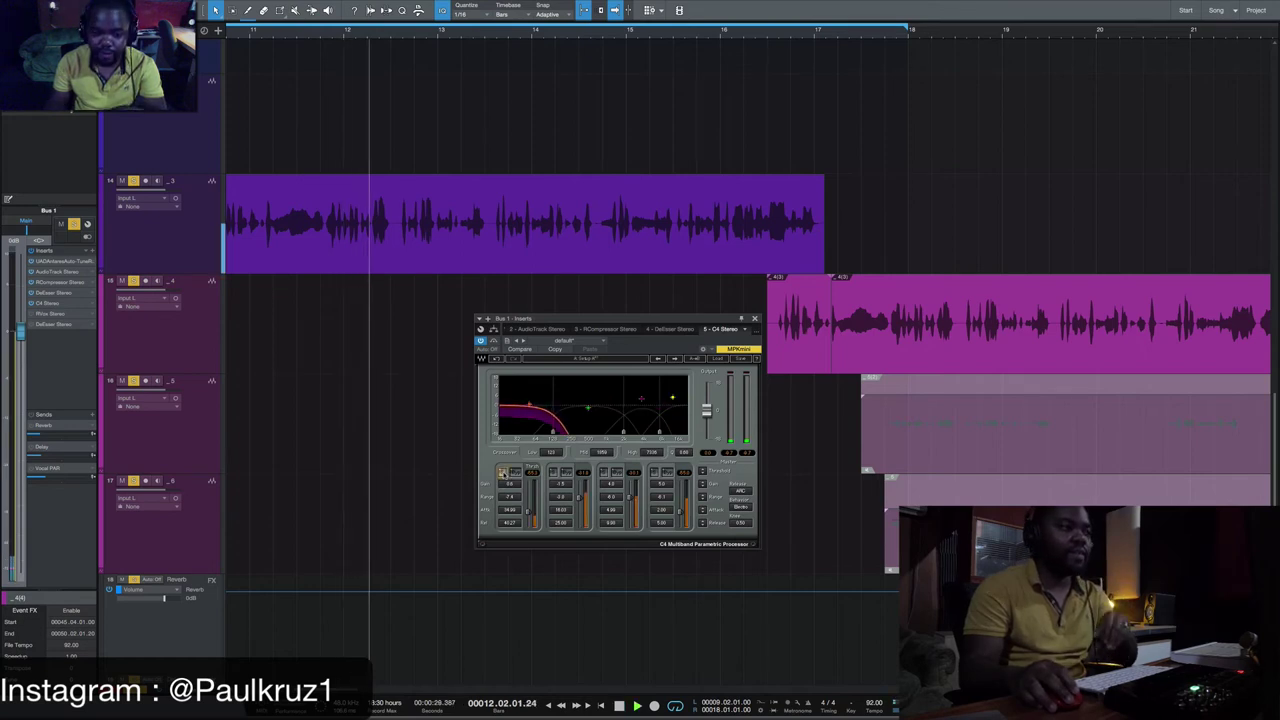
pyautogui.press('space')
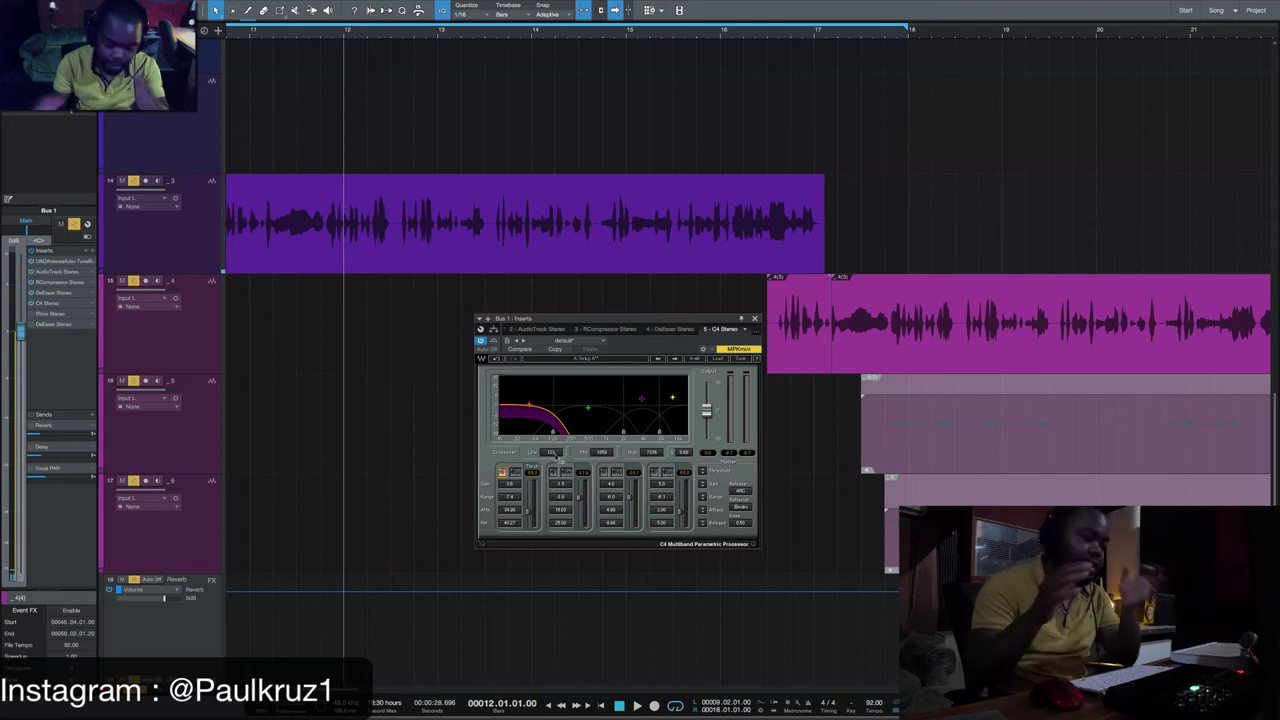
pyautogui.press('space')
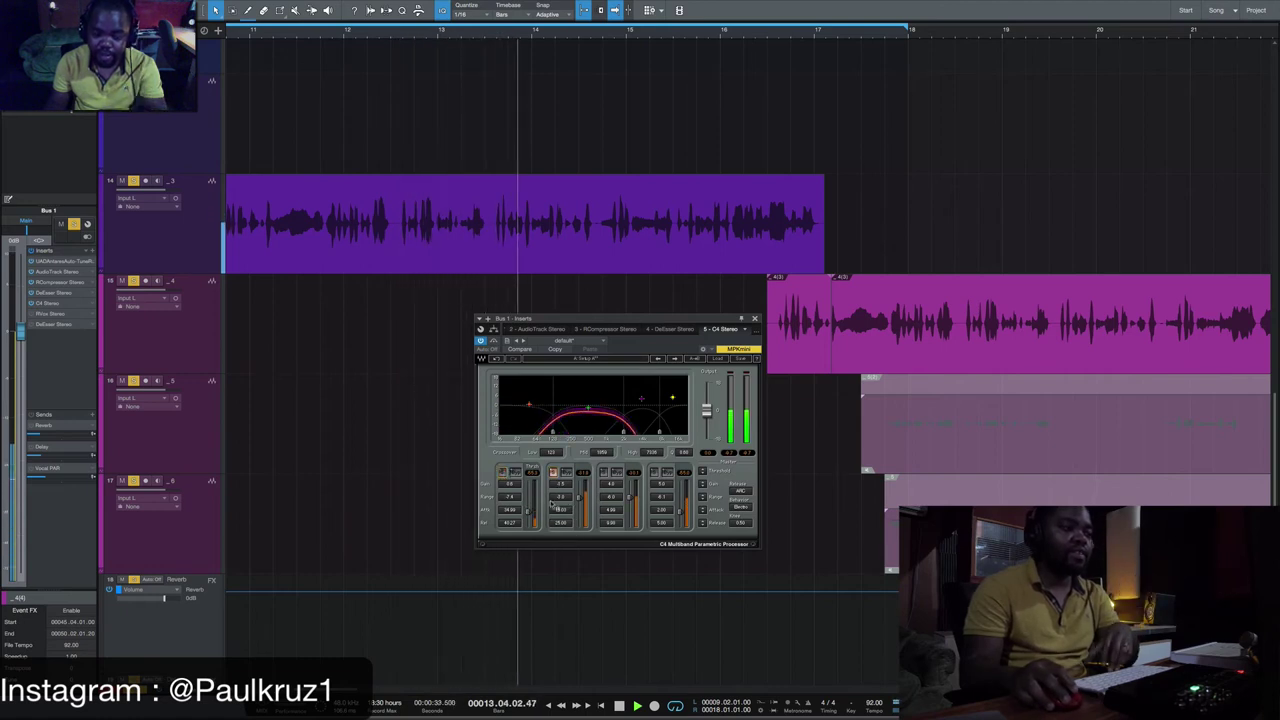
pyautogui.press('space')
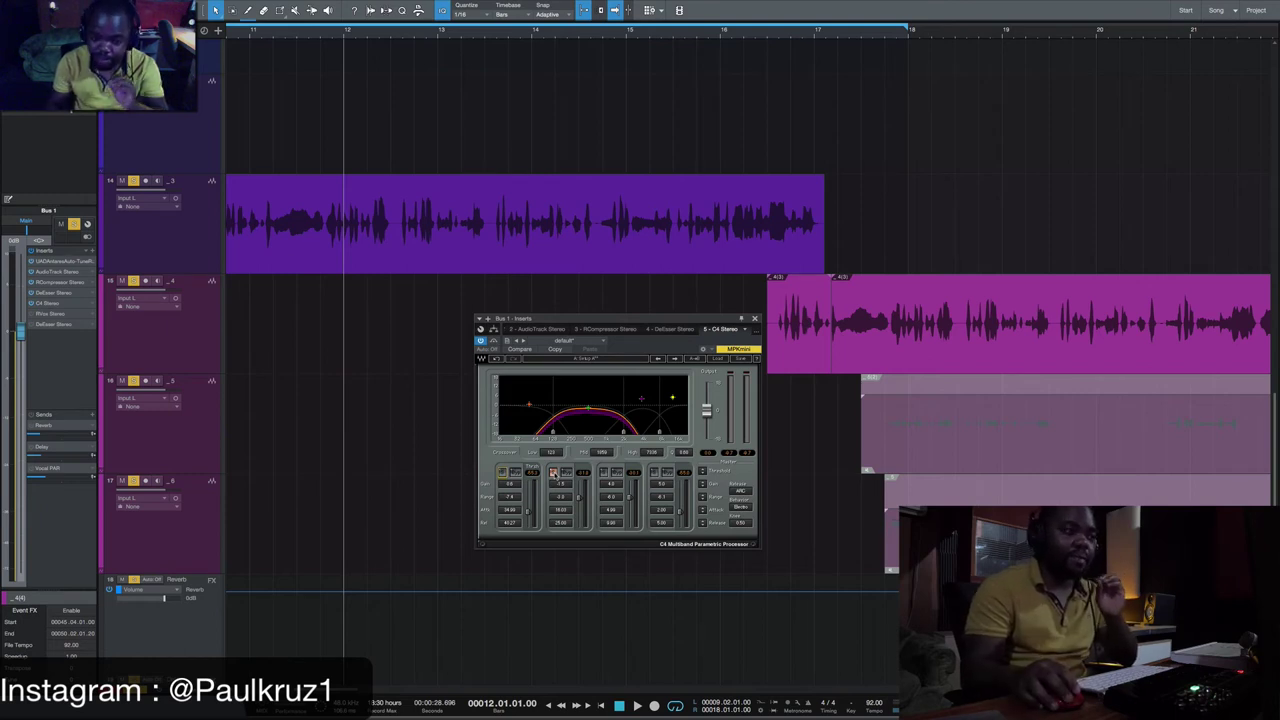
# Solo C4 bands three and four in turn, then unsolo to hear all bands.
pyautogui.click(553, 472)
pyautogui.click(604, 472)
pyautogui.press('space')
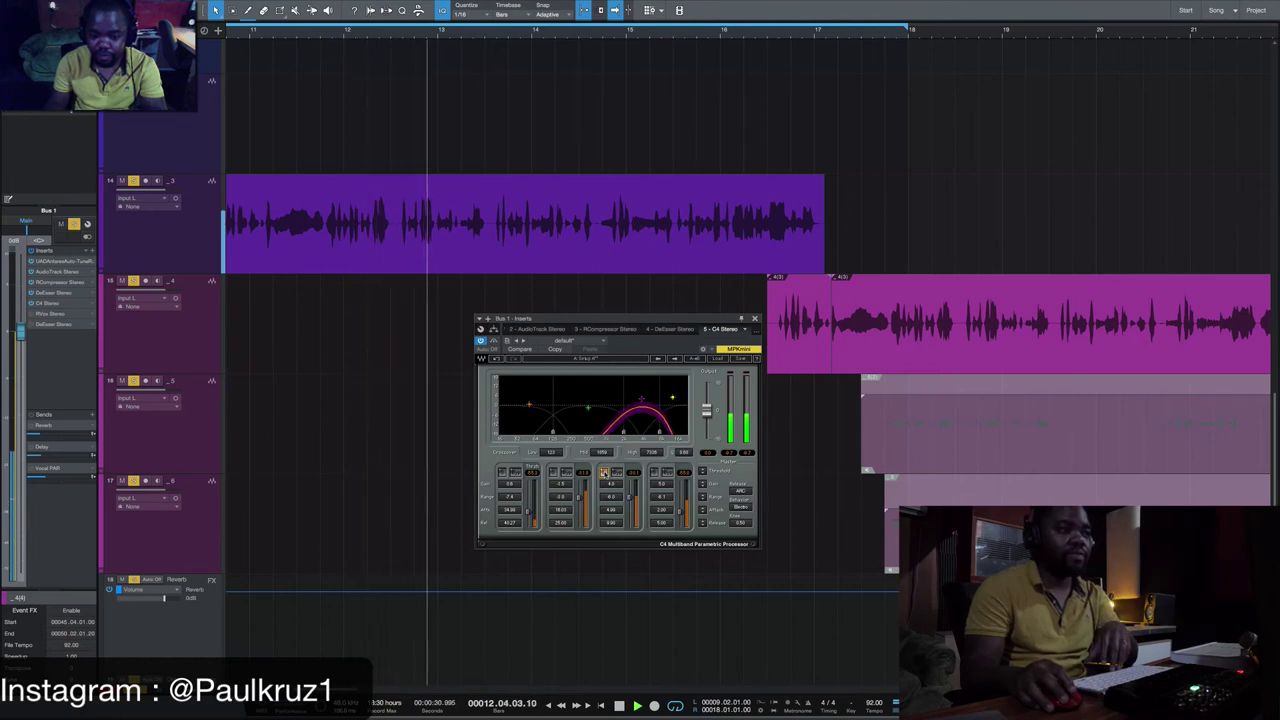
pyautogui.click(604, 472)
pyautogui.click(655, 472)
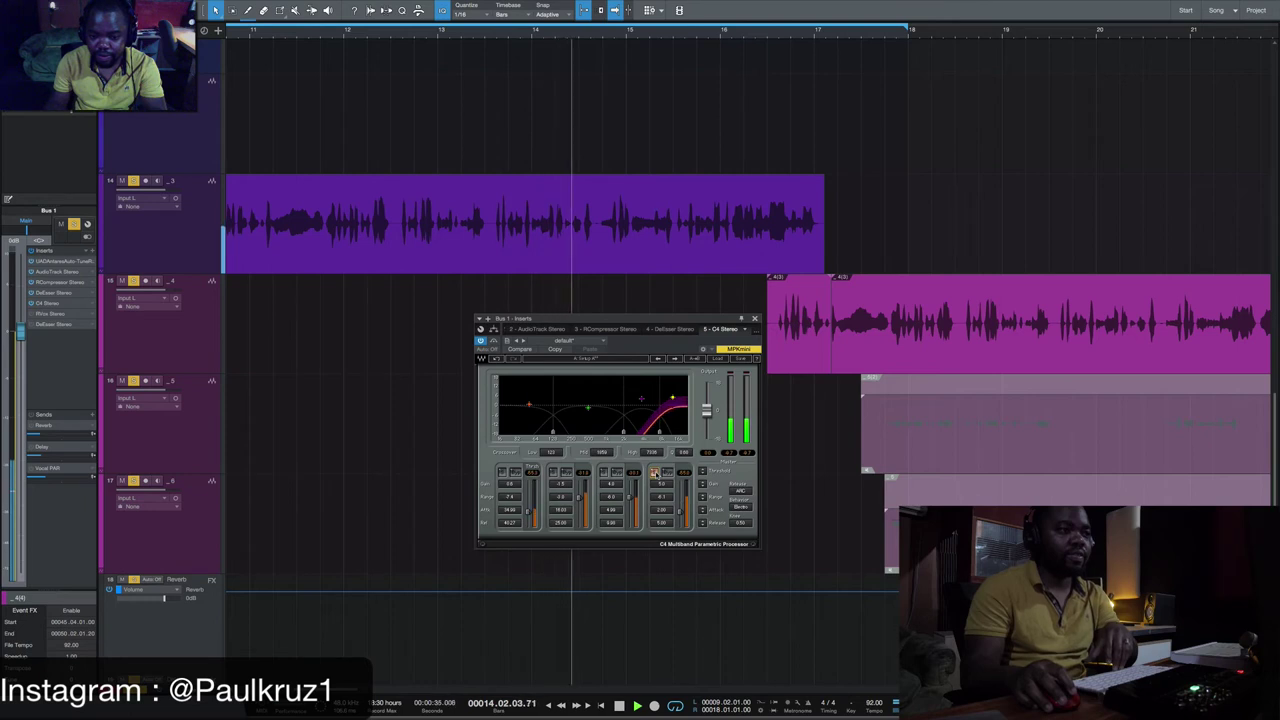
pyautogui.click(655, 472)
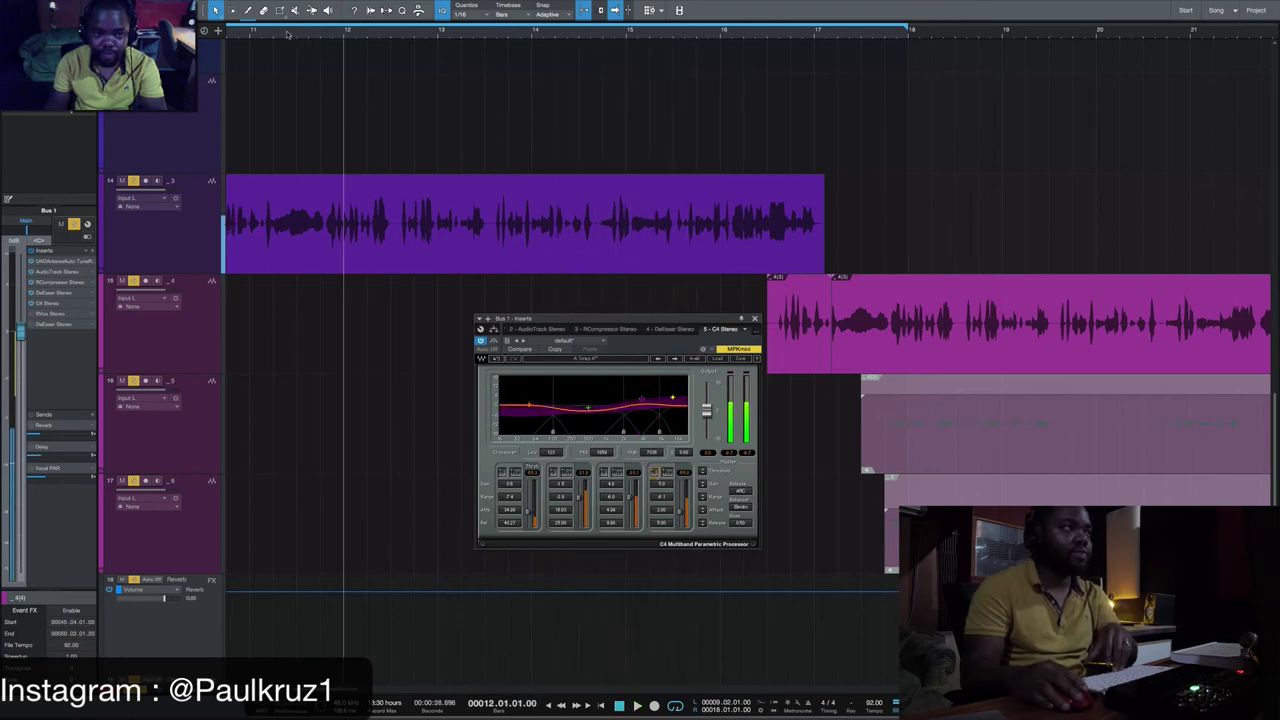
# A/B the C4 bypass from around bar 11, leaving it on.
pyautogui.moveTo(344, 30); pyautogui.dragTo(286, 30)
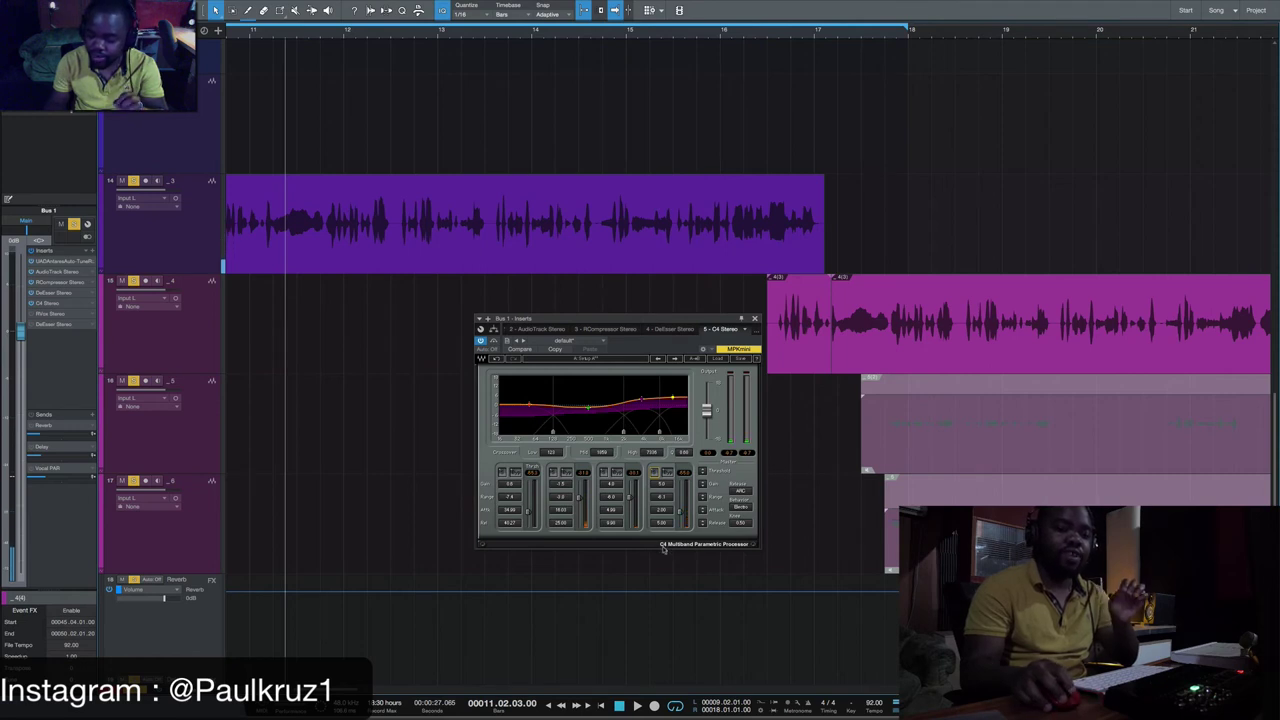
pyautogui.click(481, 341)
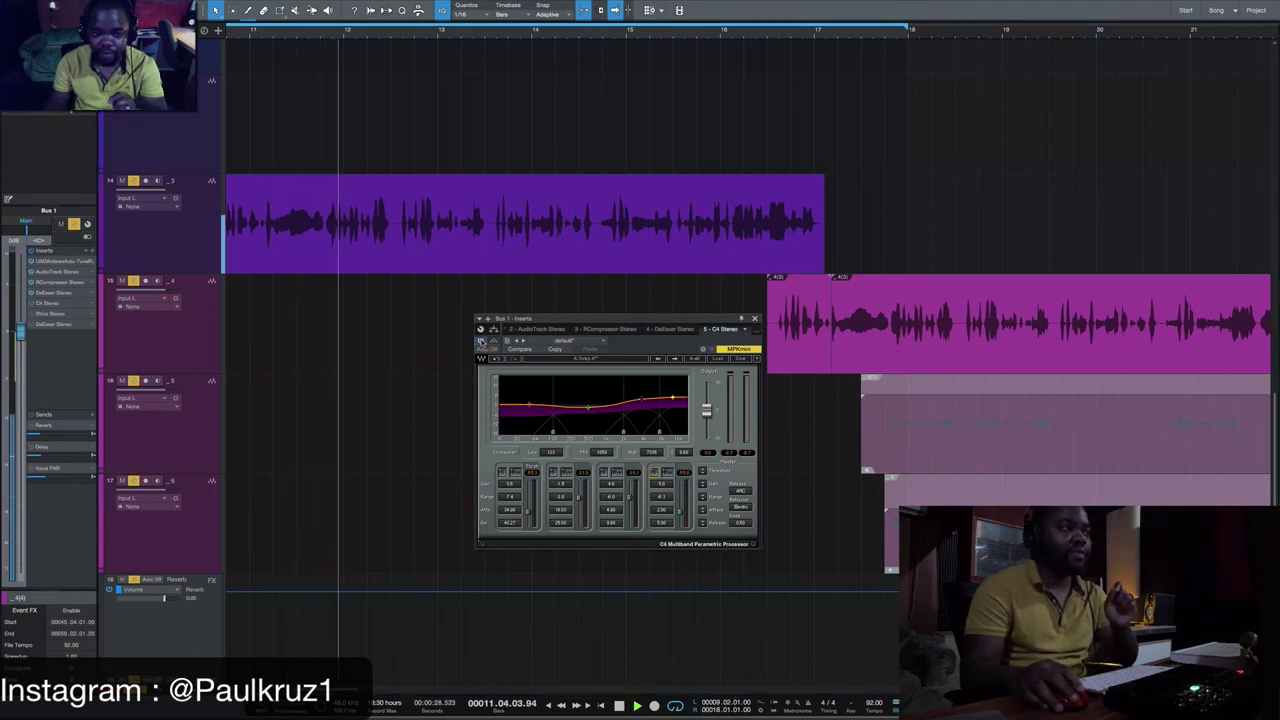
pyautogui.click(481, 341)
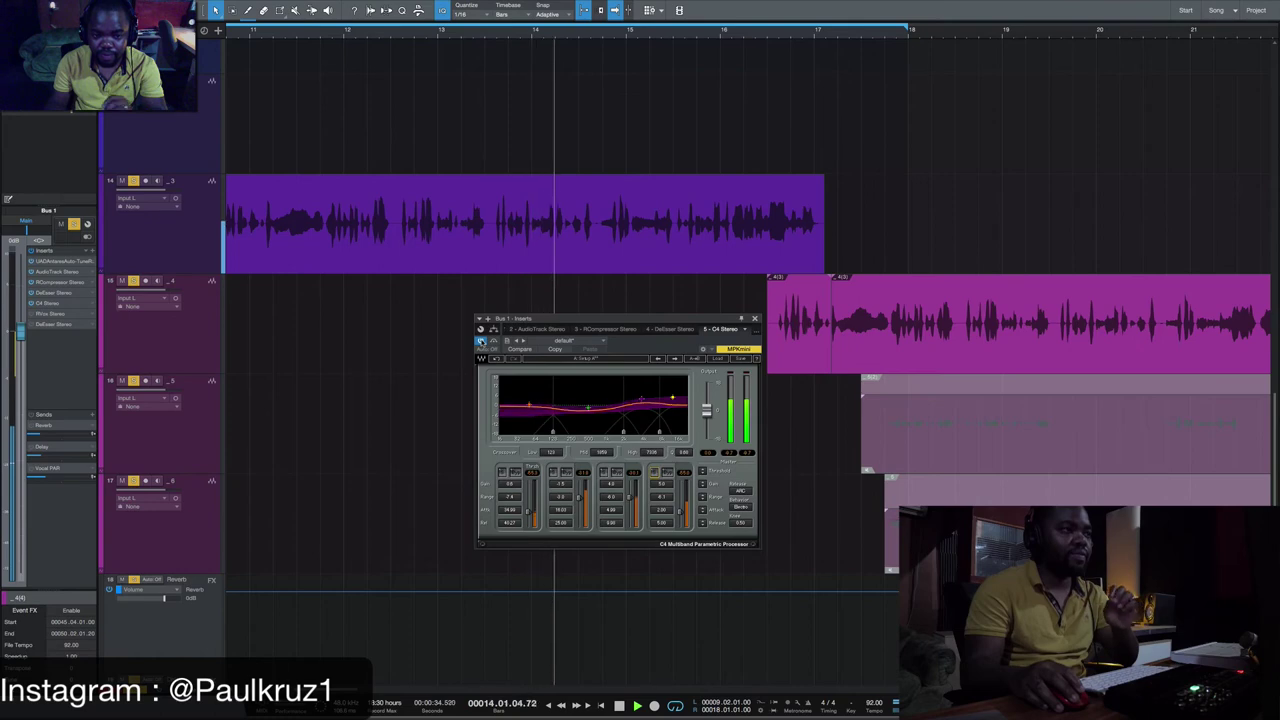
pyautogui.press('space')
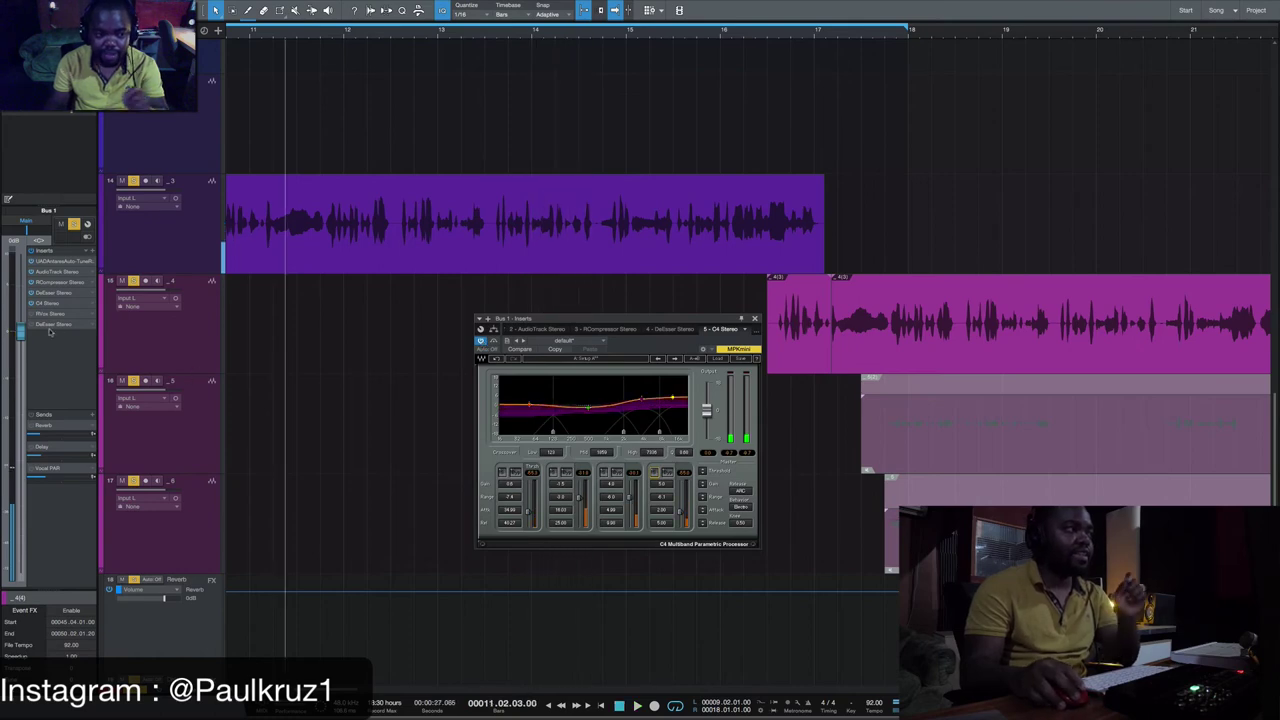
# Open Bus 1's RVox compressor and play the vocal through it twice, zoomed out.
pyautogui.click(55, 316)
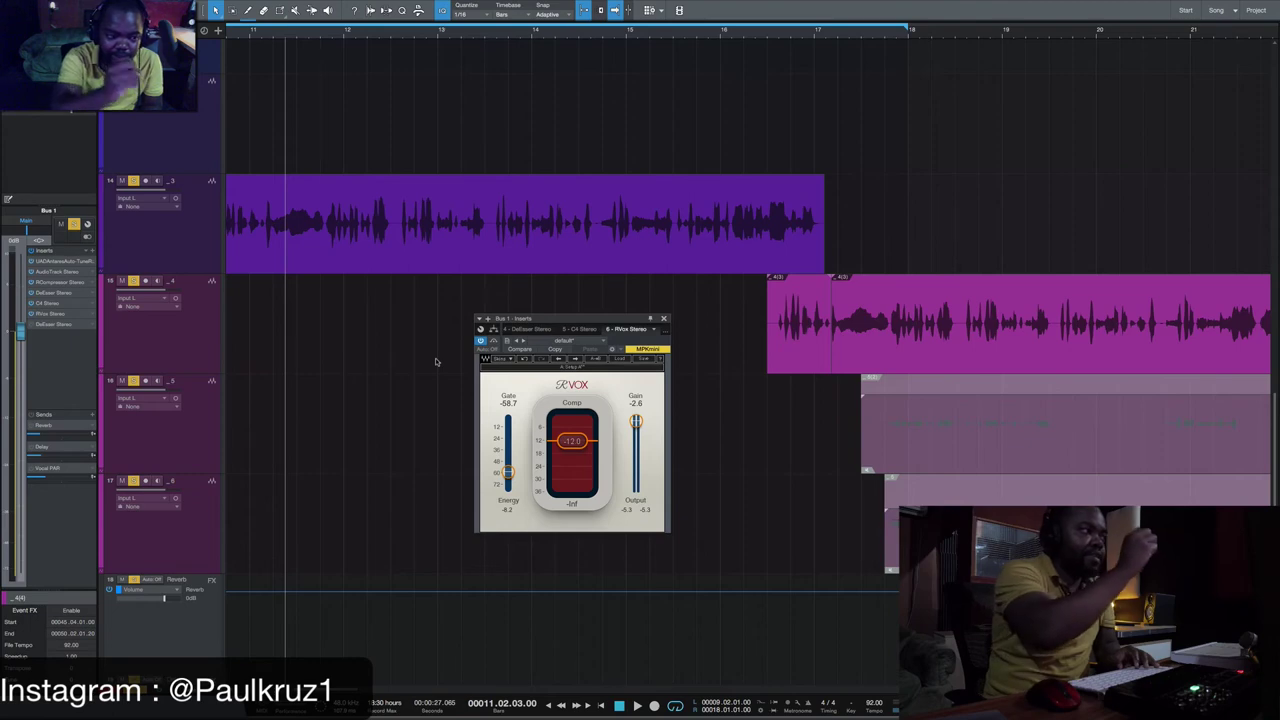
pyautogui.press('space')
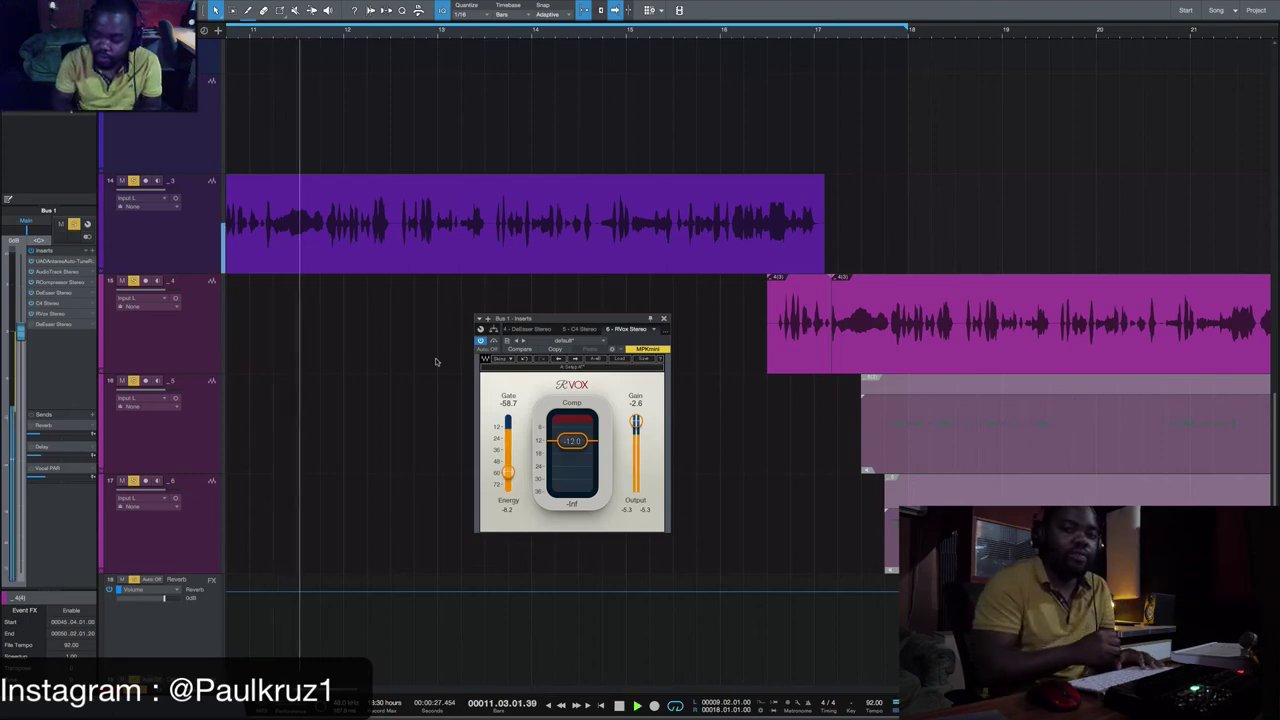
pyautogui.press('w')
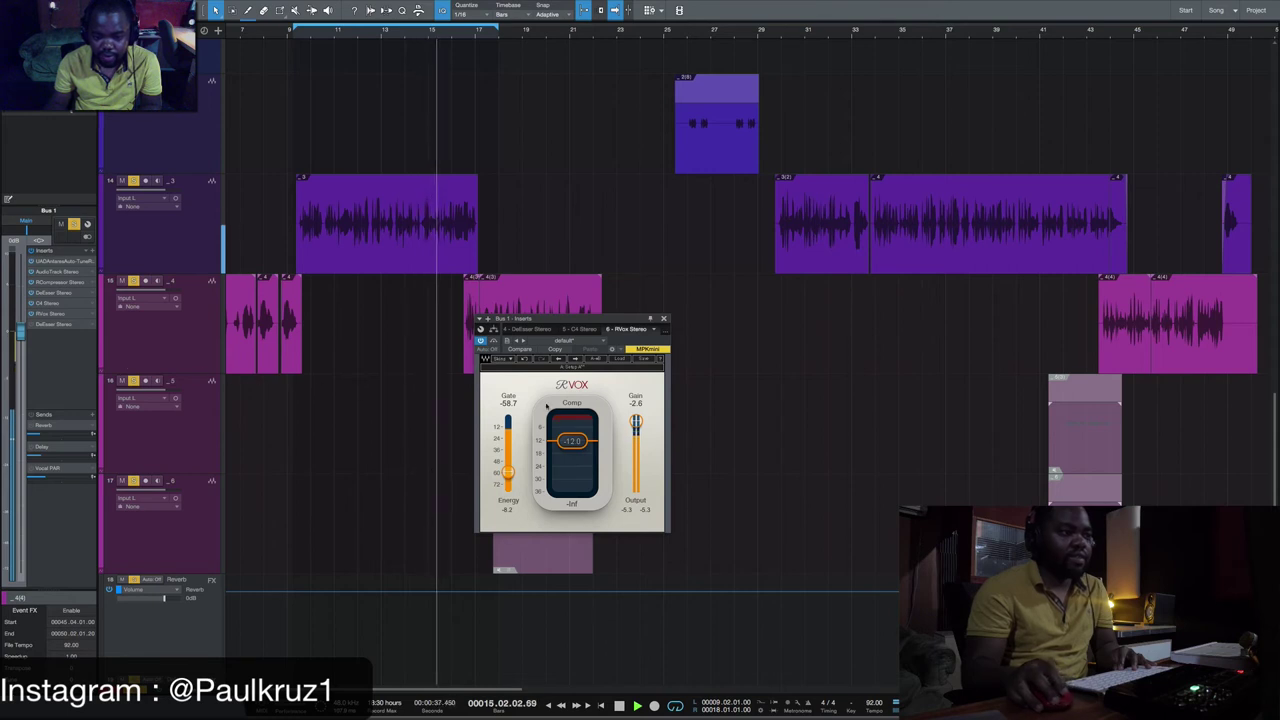
pyautogui.press('space')
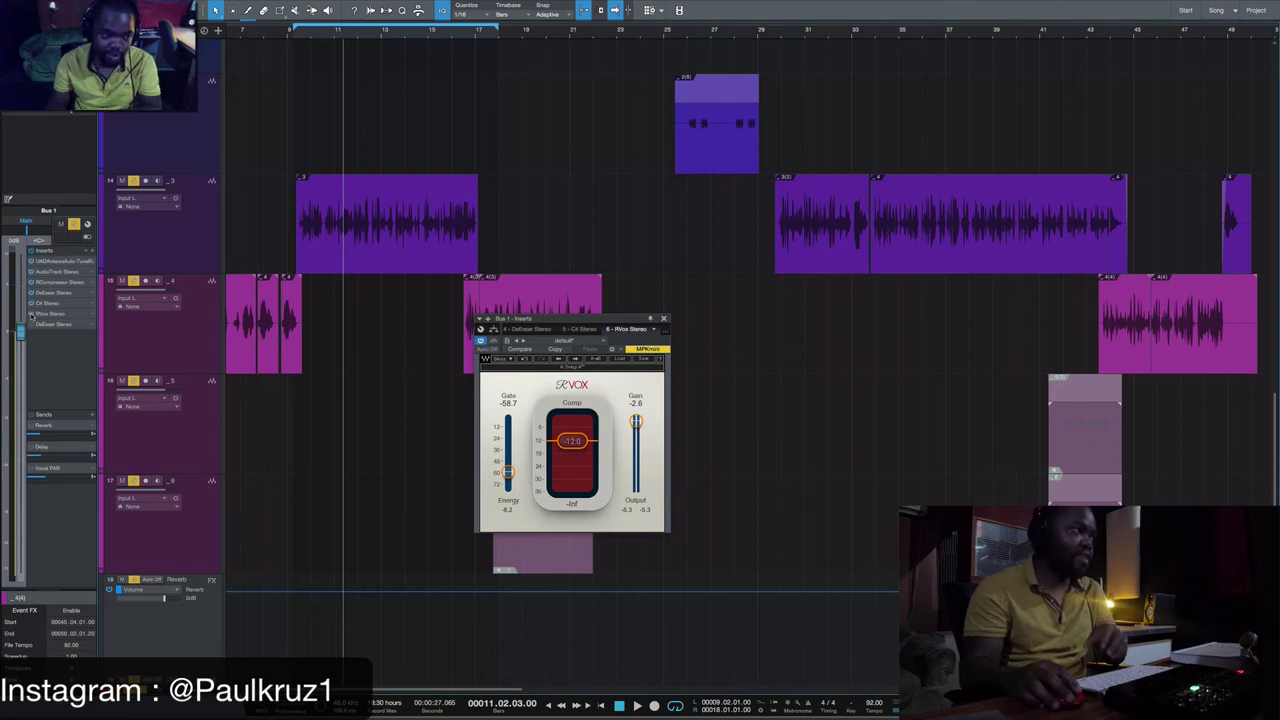
pyautogui.press('space')
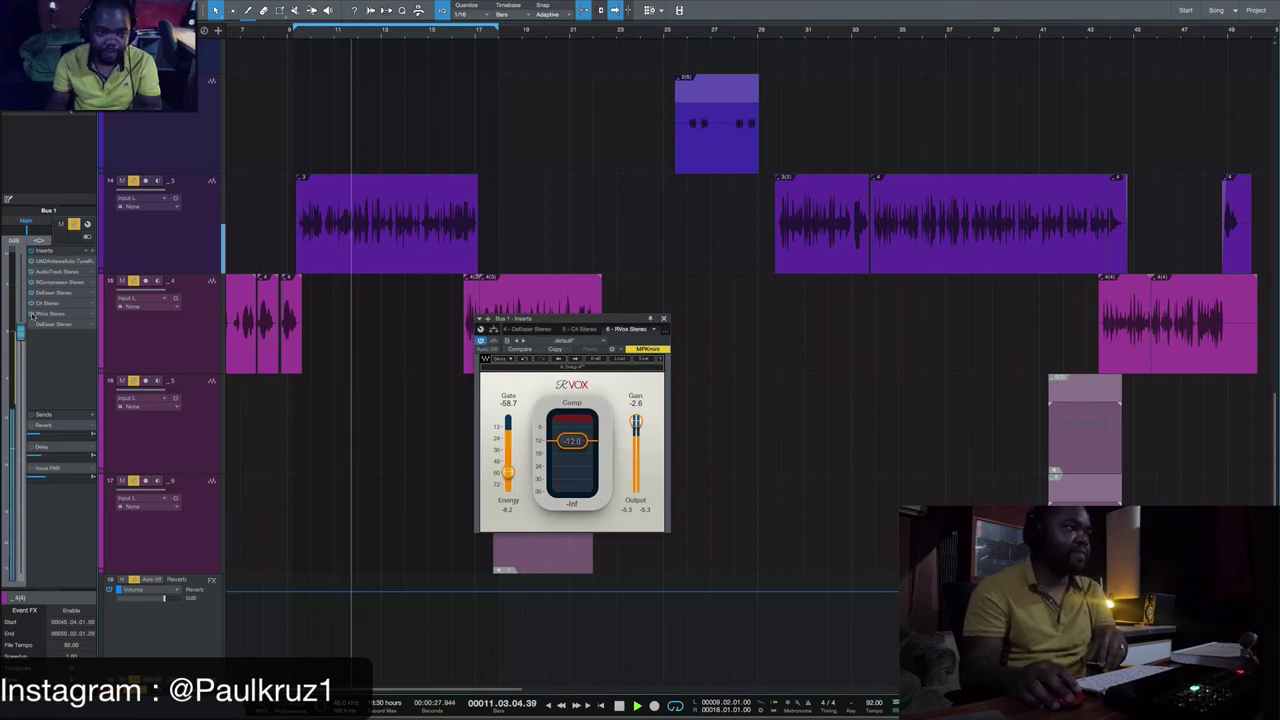
pyautogui.press('space')
# Turn on Bus 1's DeEsser during playback, stop, and show the full mixer console.
pyautogui.click(57, 326)
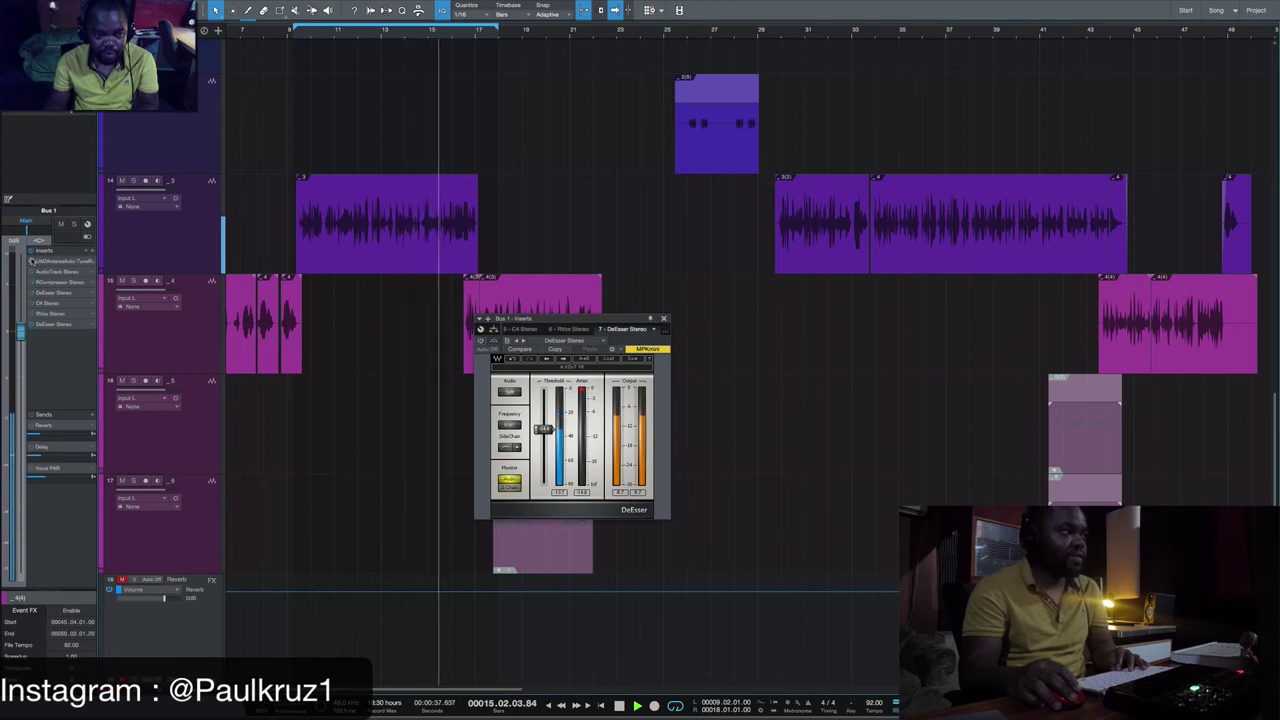
pyautogui.click(31, 264)
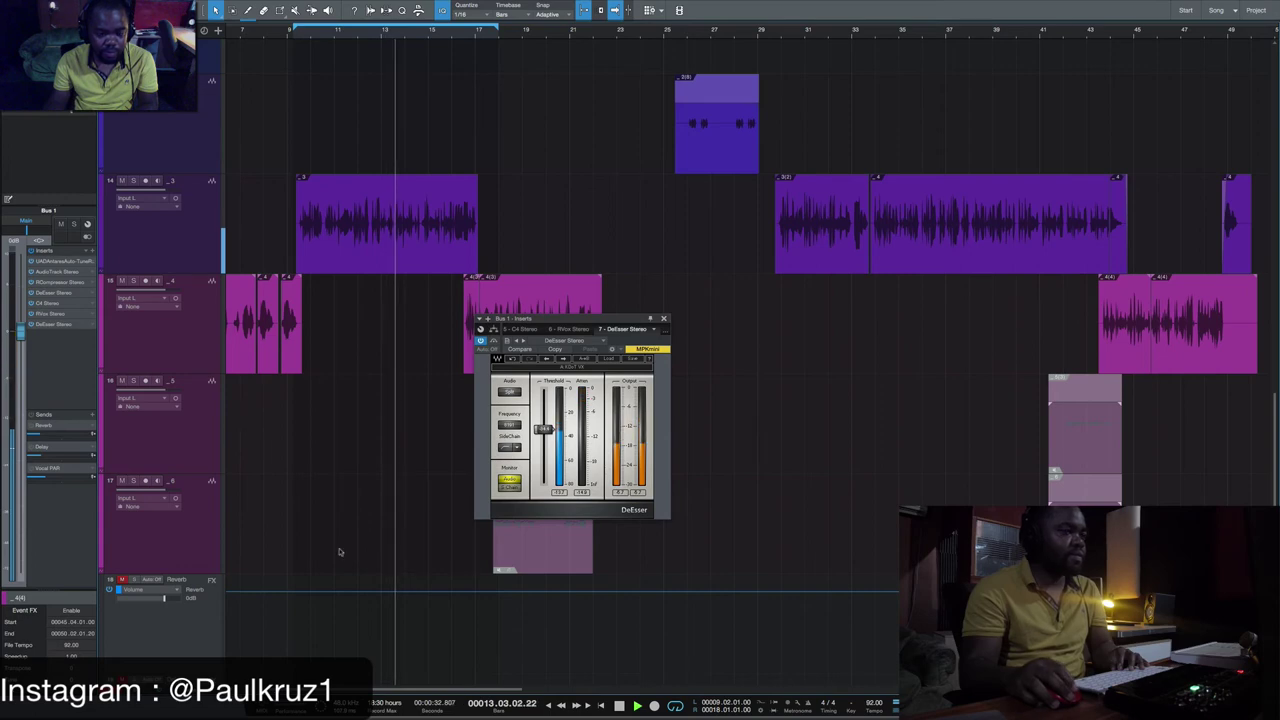
pyautogui.press('space')
pyautogui.press('F3')
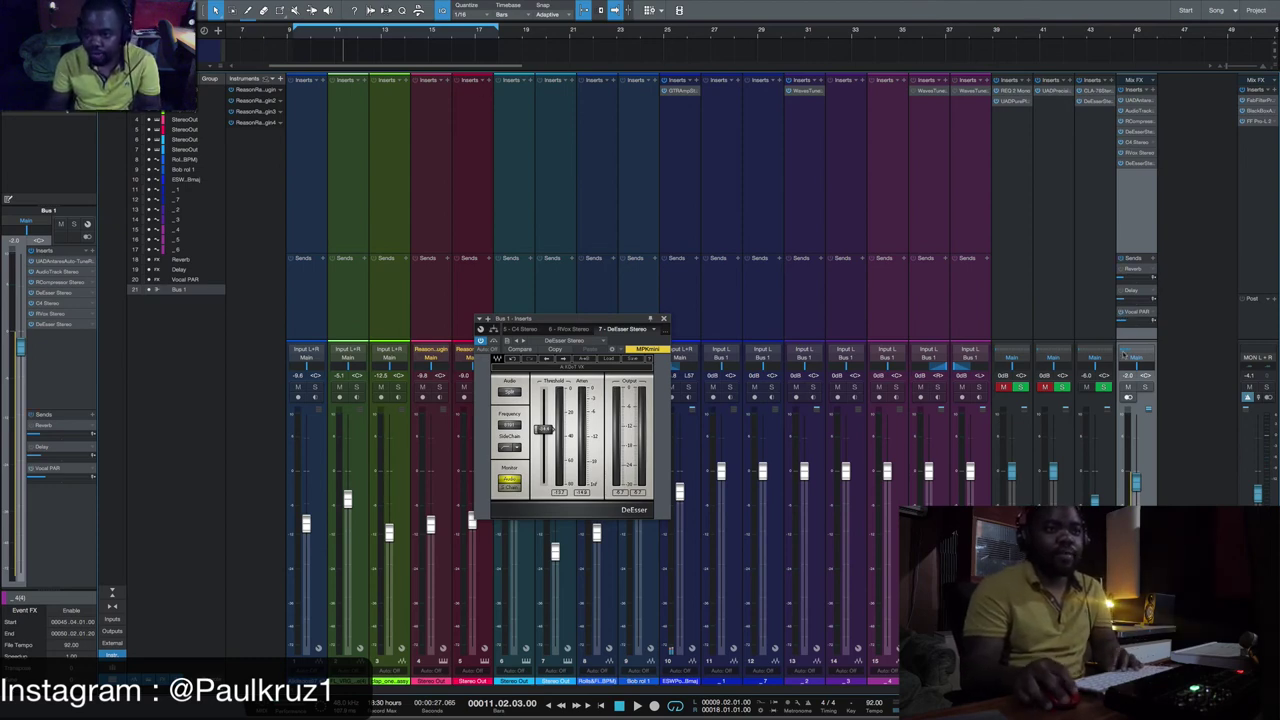
# Switch on the Vocal PAR channel's CLA-76 during playback, then open its DeEsser.
pyautogui.press('space')
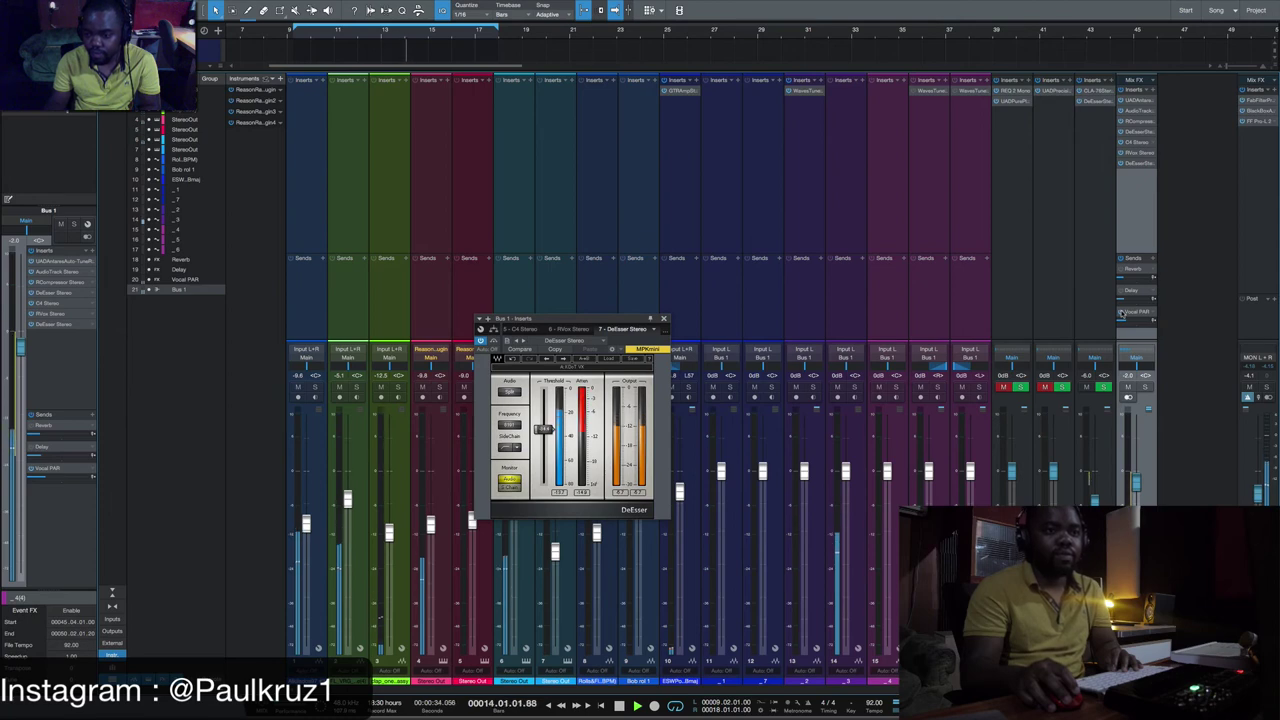
pyautogui.click(1097, 91)
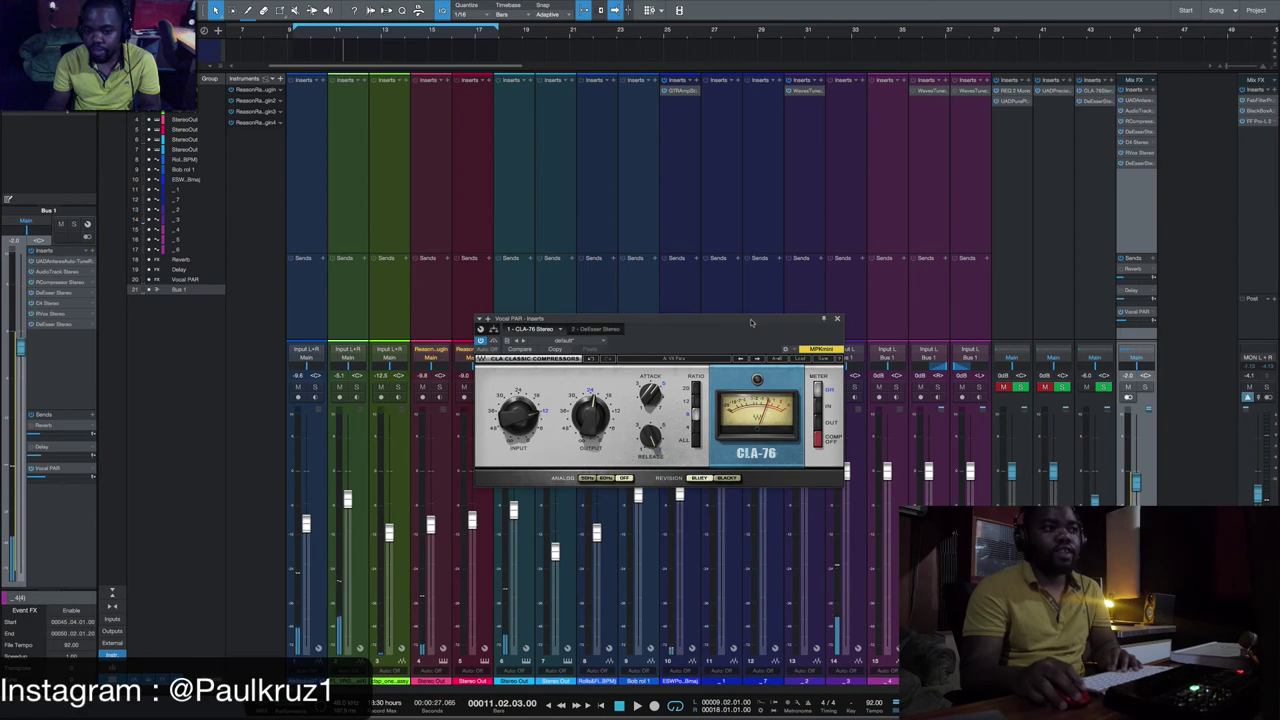
pyautogui.moveTo(751, 322); pyautogui.dragTo(752, 223)
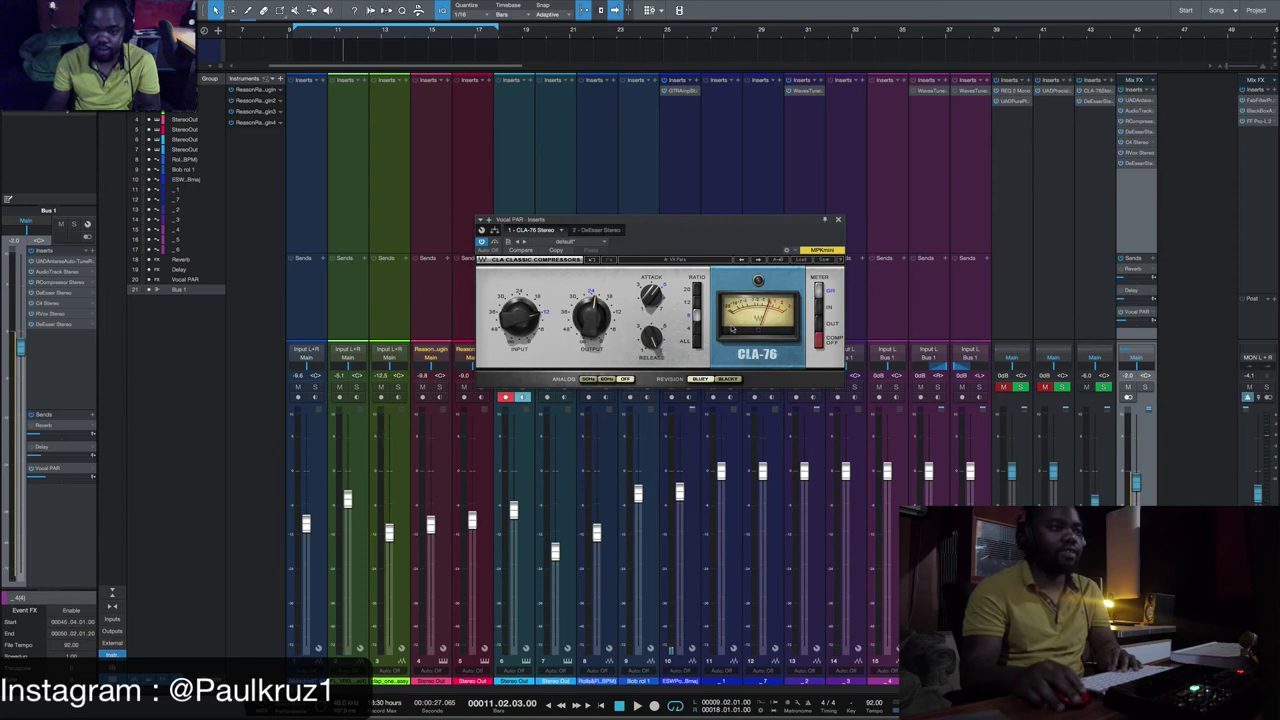
pyautogui.press('space')
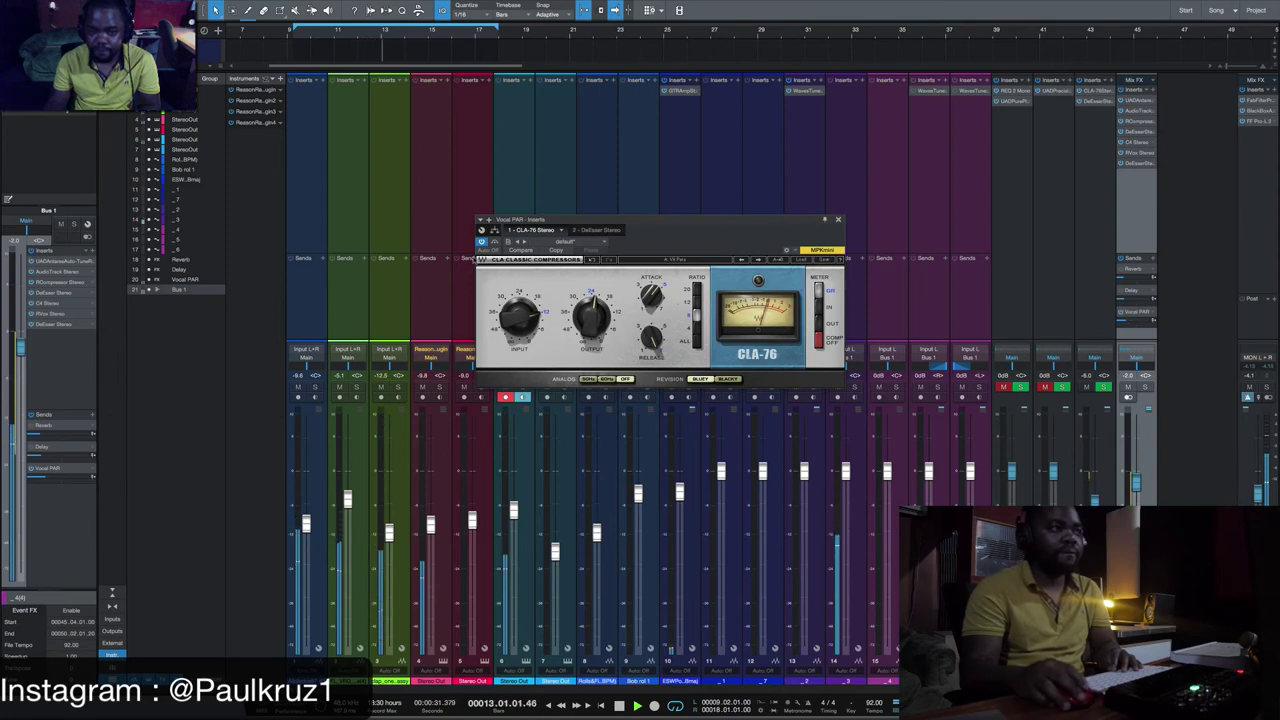
pyautogui.click(481, 243)
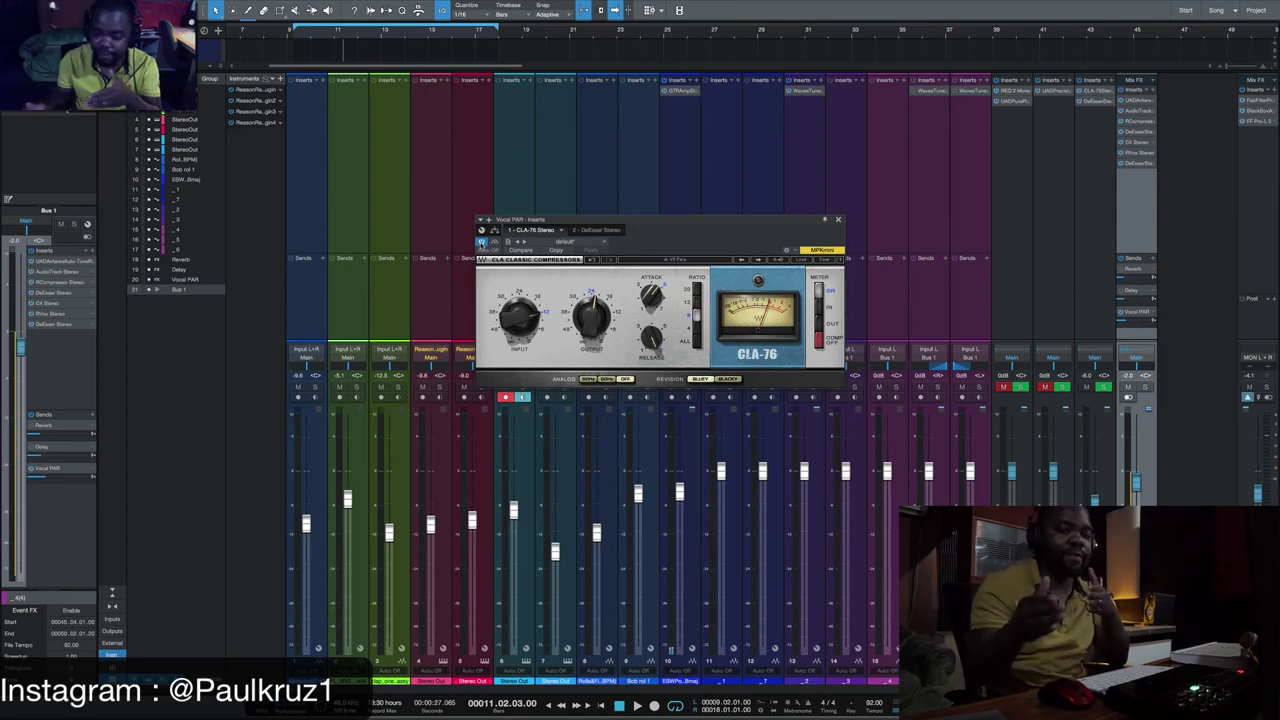
pyautogui.click(1094, 103)
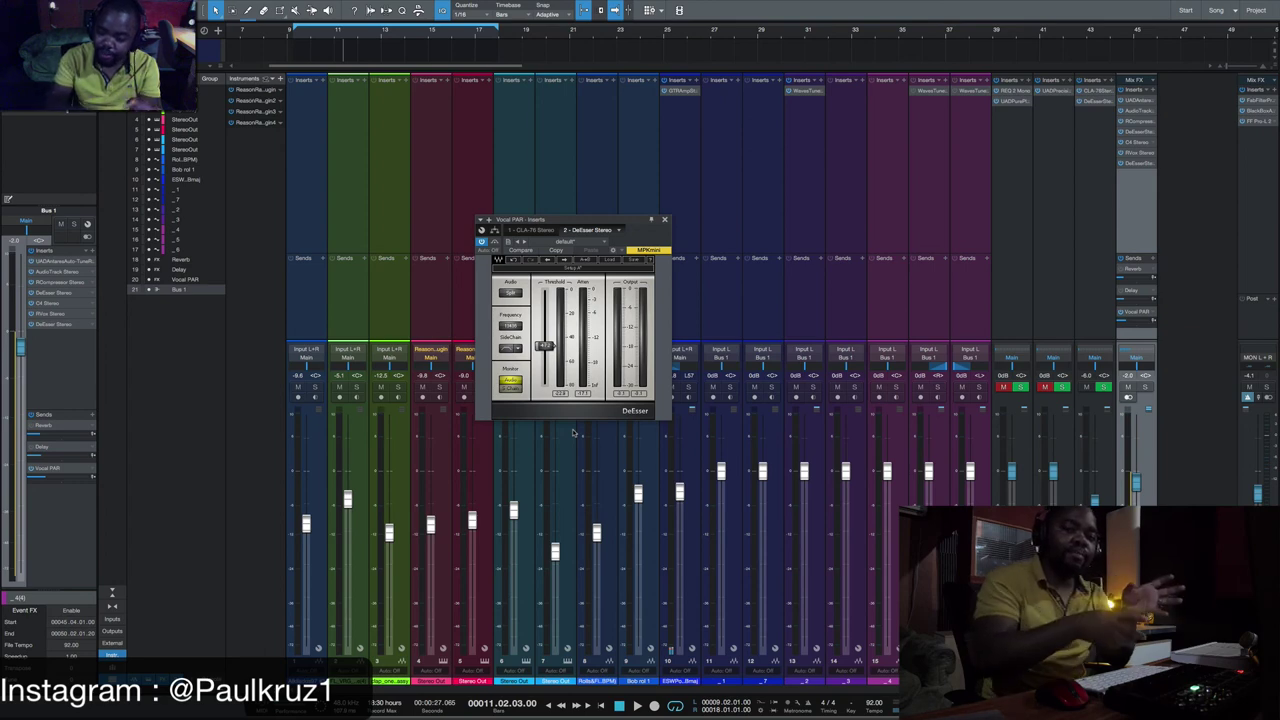
# Play and stop the vocal repeatedly to audition the Vocal PAR DeEsser.
pyautogui.press('space')
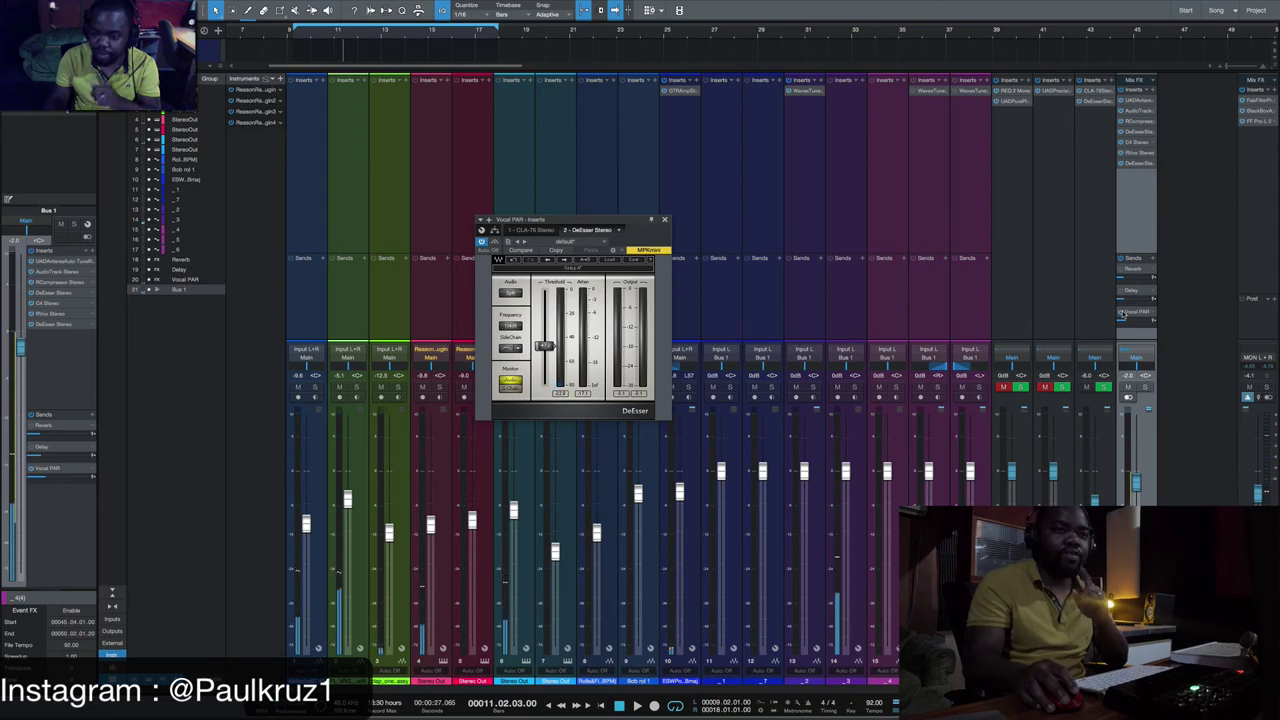
pyautogui.press('space')
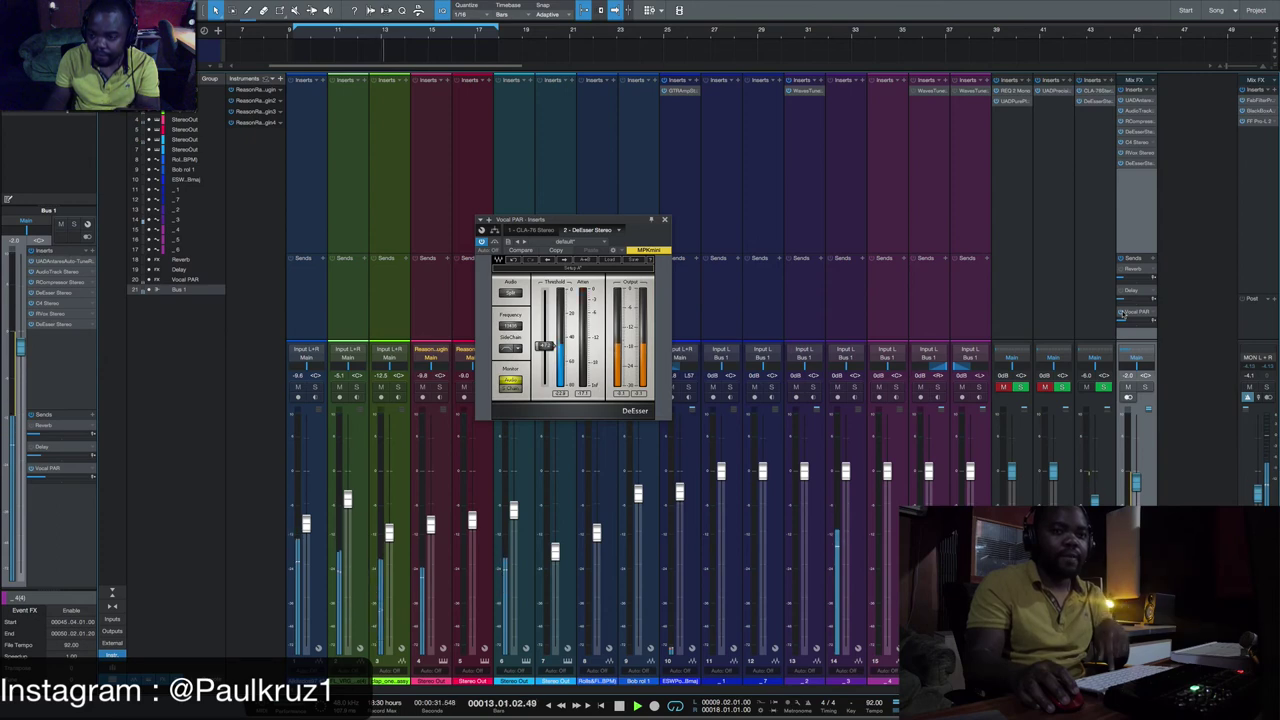
pyautogui.press('space')
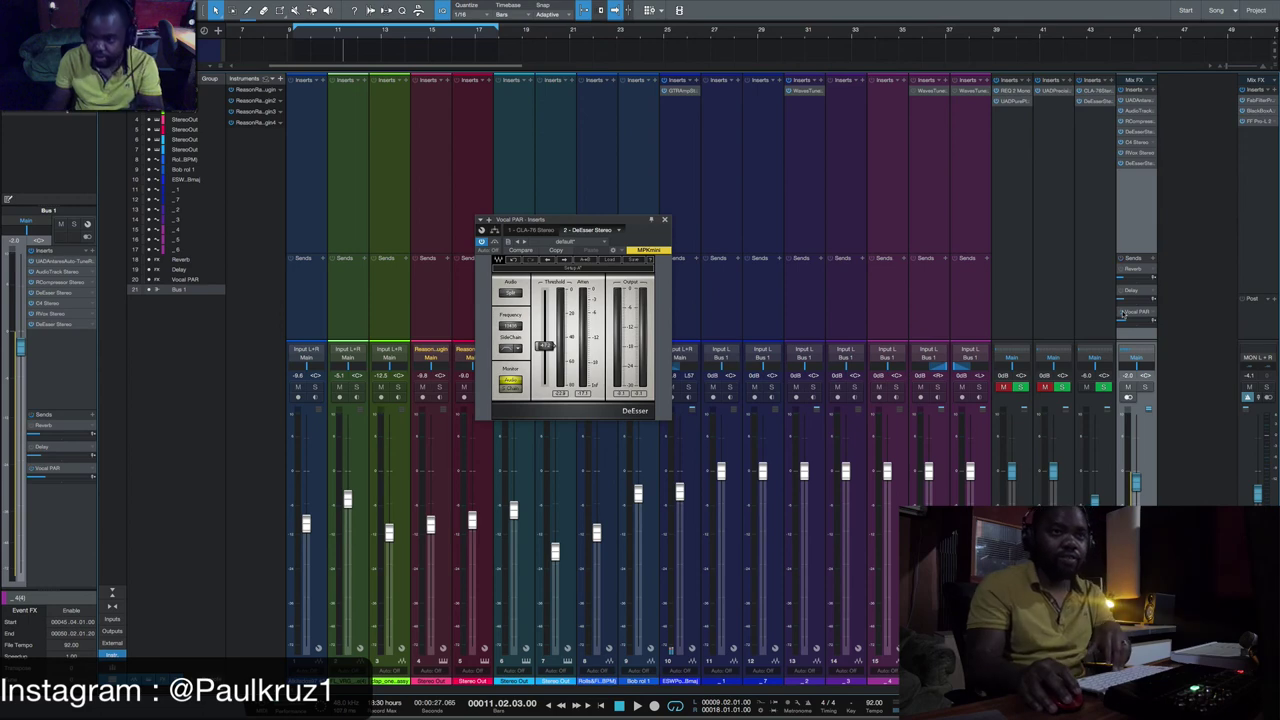
pyautogui.press('space')
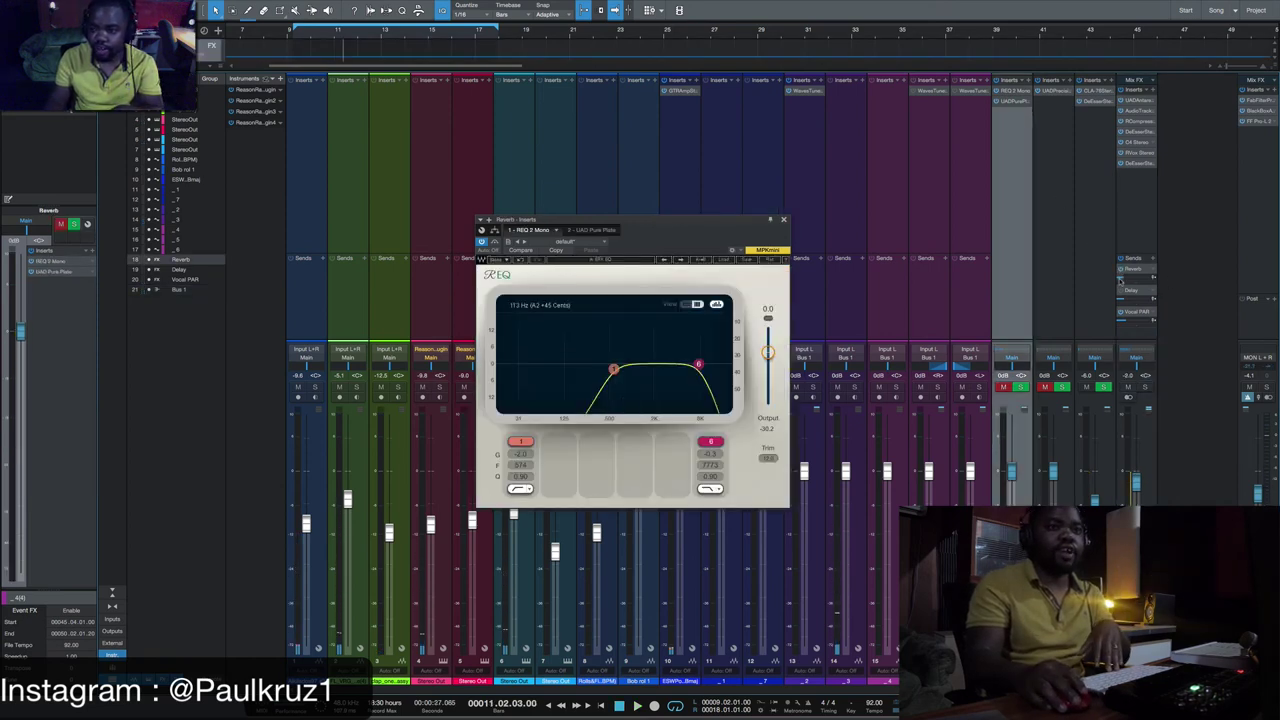
# Show the Reverb return's UAD Pure Plate and unmute the Reverb and Delay returns.
pyautogui.click(1015, 103)
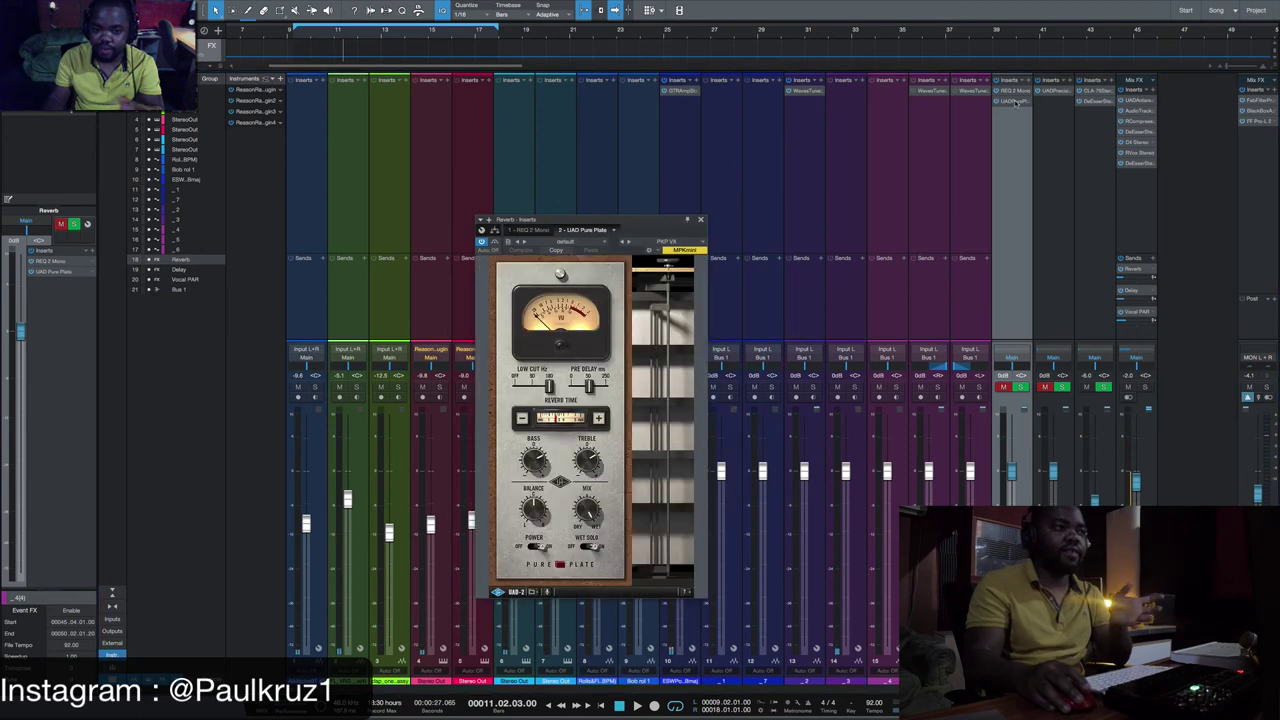
pyautogui.moveTo(645, 214)
pyautogui.mouseDown()
pyautogui.moveTo(617, 203)
pyautogui.moveTo(602, 164)
pyautogui.mouseUp()
pyautogui.click(1004, 386)
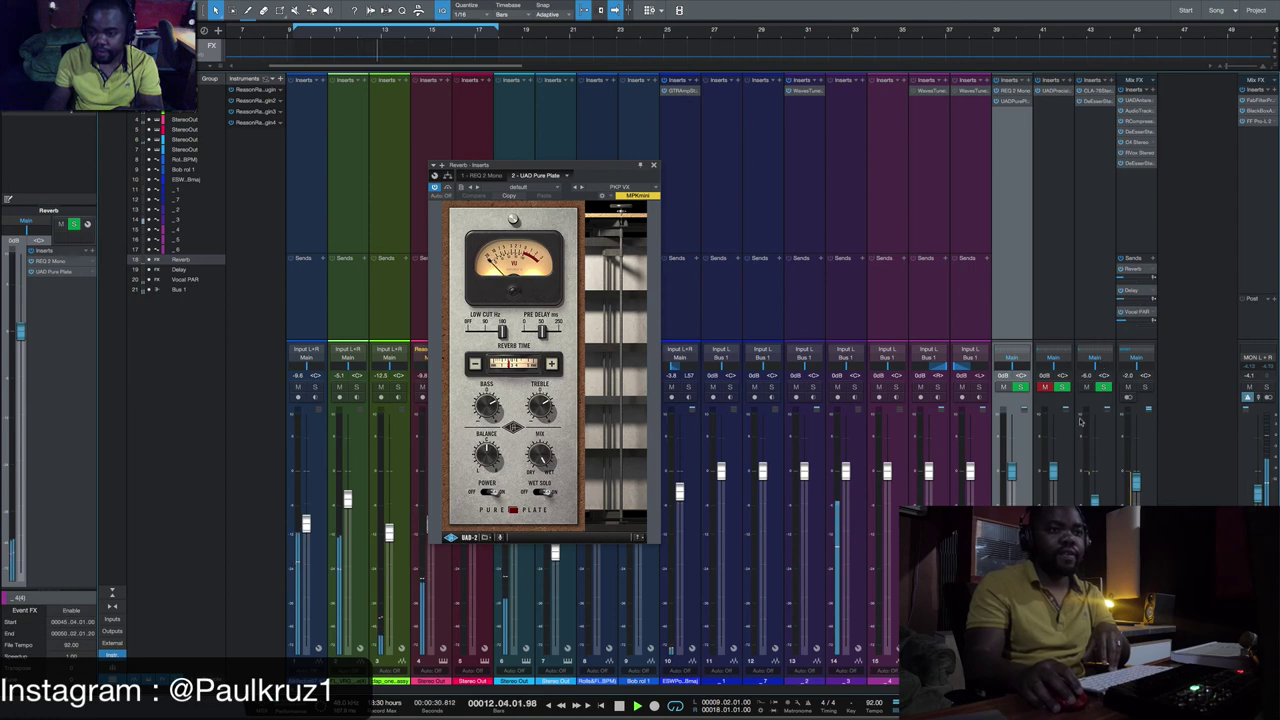
pyautogui.click(1044, 386)
# Show the Delay return's Precision Delay Mod and play the vocal with reverb and delay.
pyautogui.click(1065, 460)
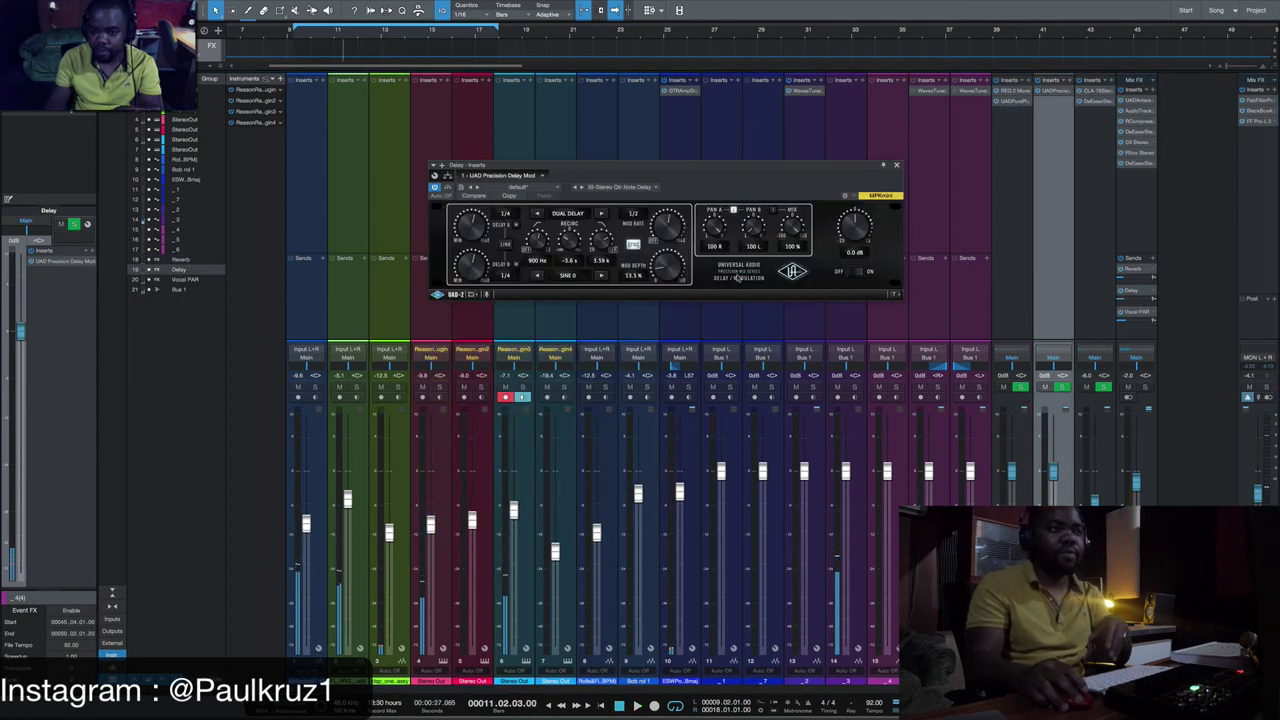
pyautogui.moveTo(752, 167); pyautogui.dragTo(780, 161)
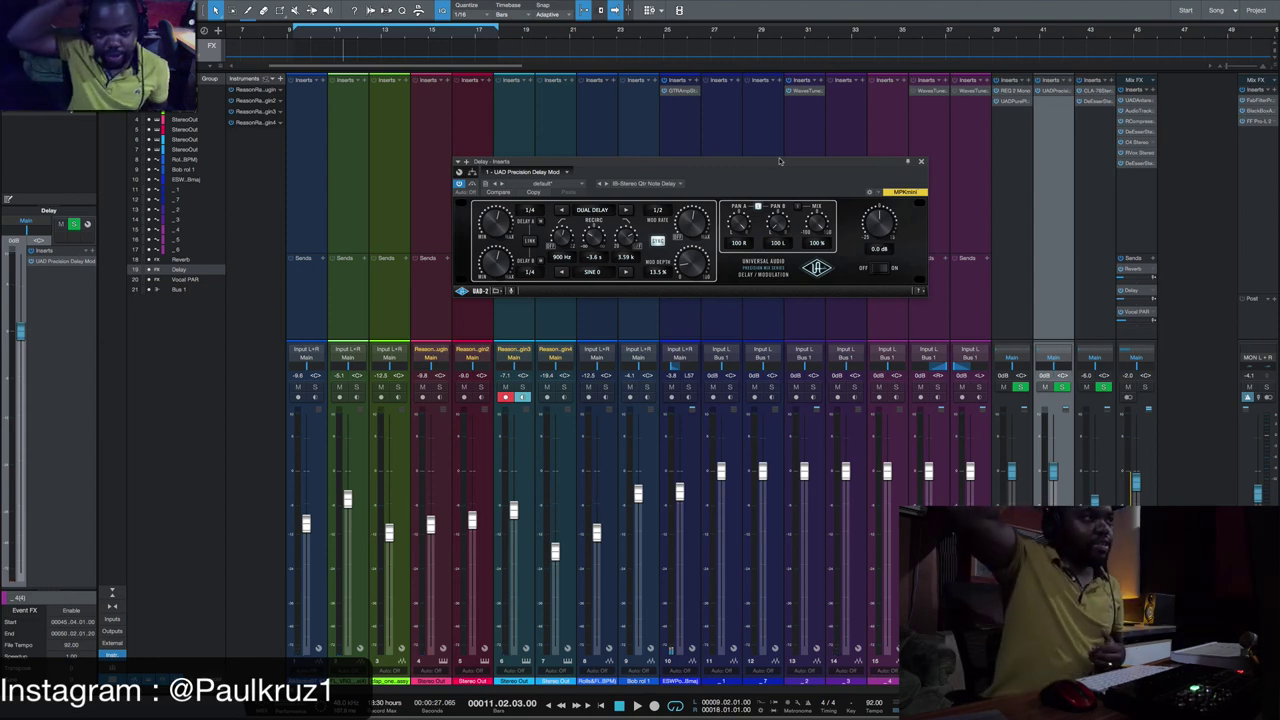
pyautogui.press('space')
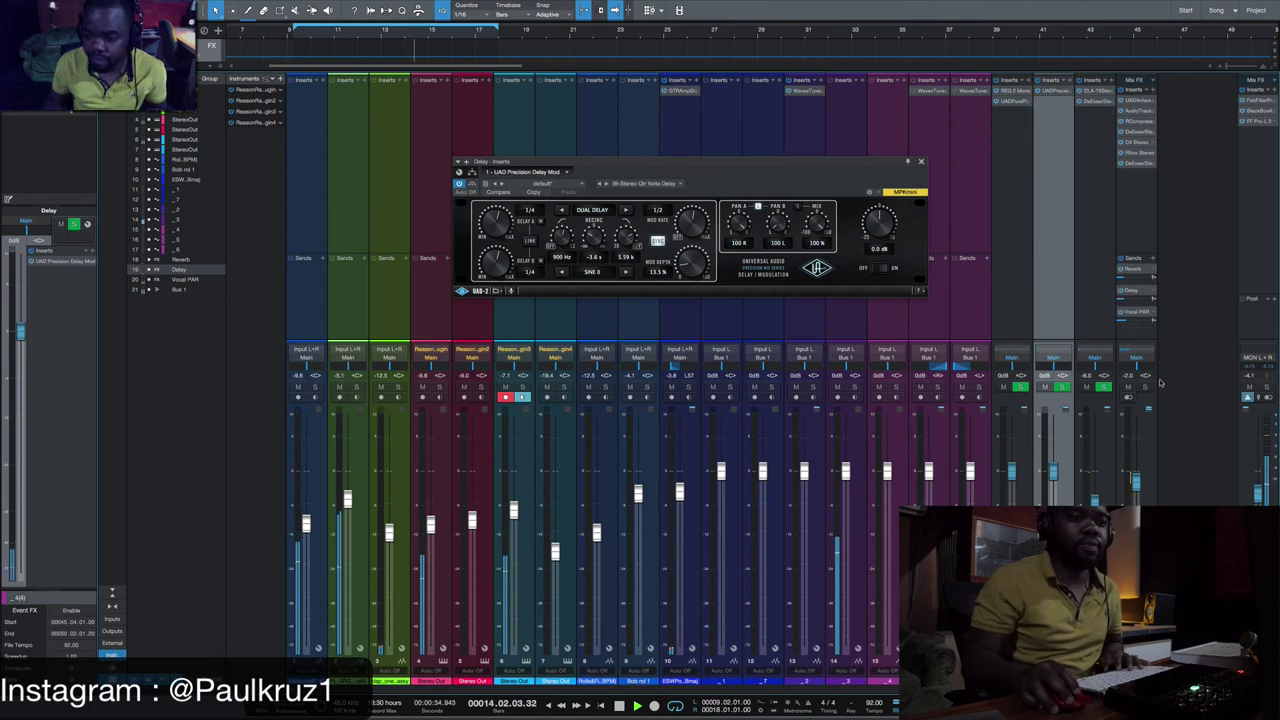
# Stop playback and save the song with Ctrl+S.
pyautogui.press('space')
pyautogui.hotkey('ctrl', 's')
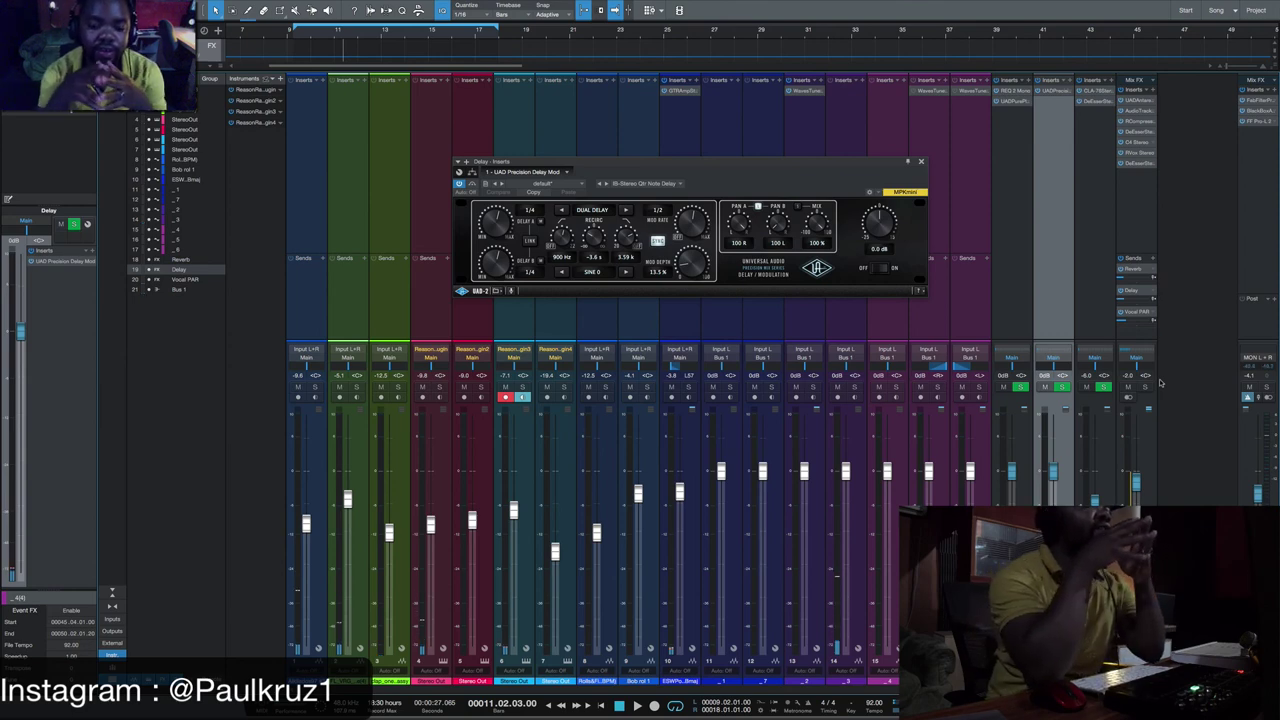